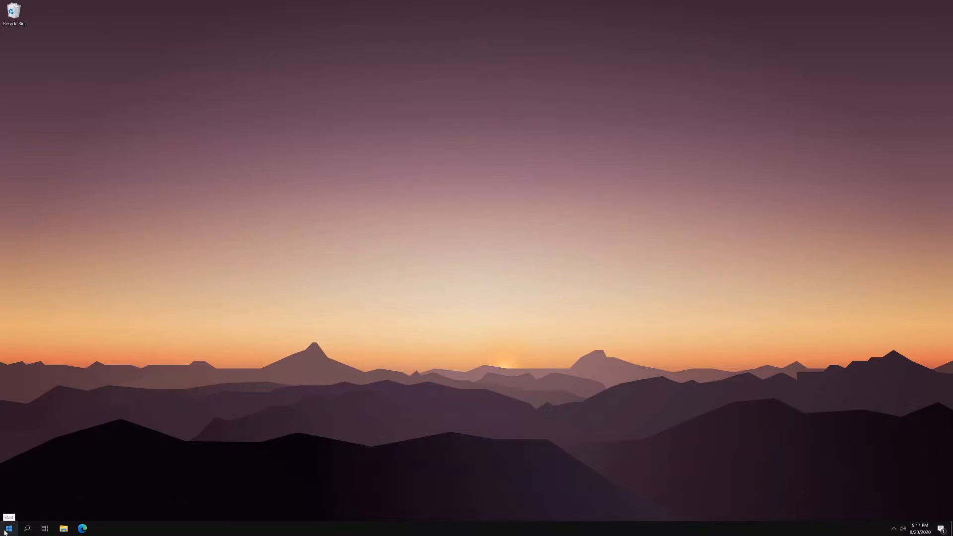
Step: Check the Windows edition, version and OS build on the system's About page, and close Settings
right_click(6, 530)
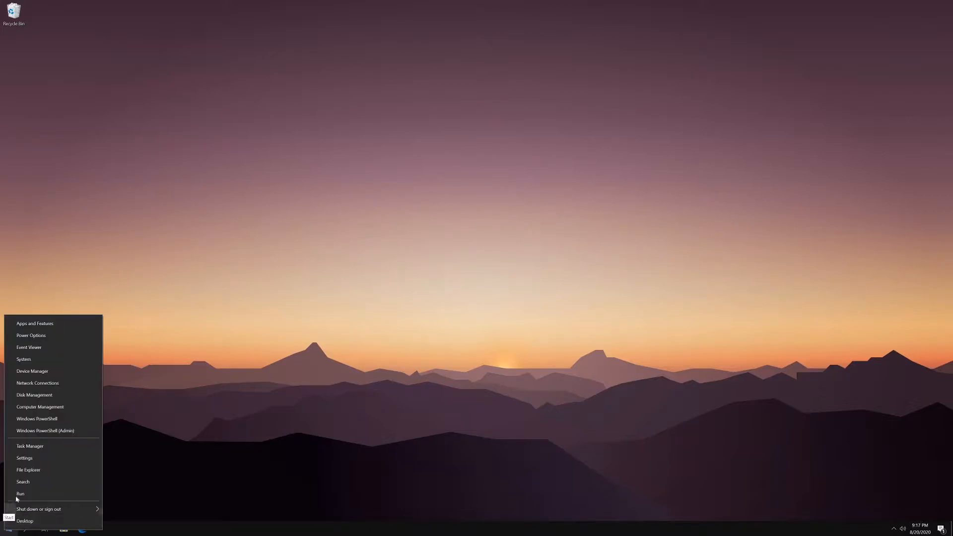
left_click(63, 364)
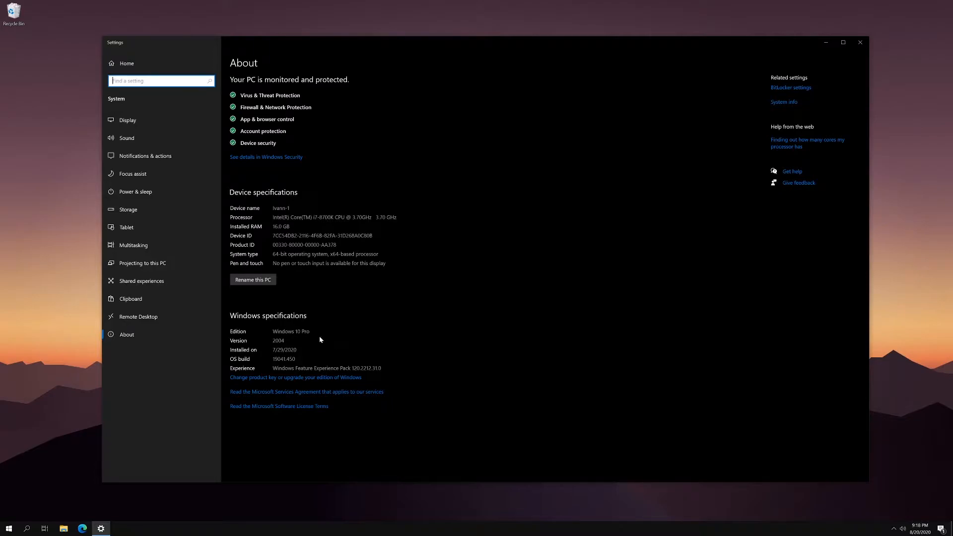
left_click(286, 347)
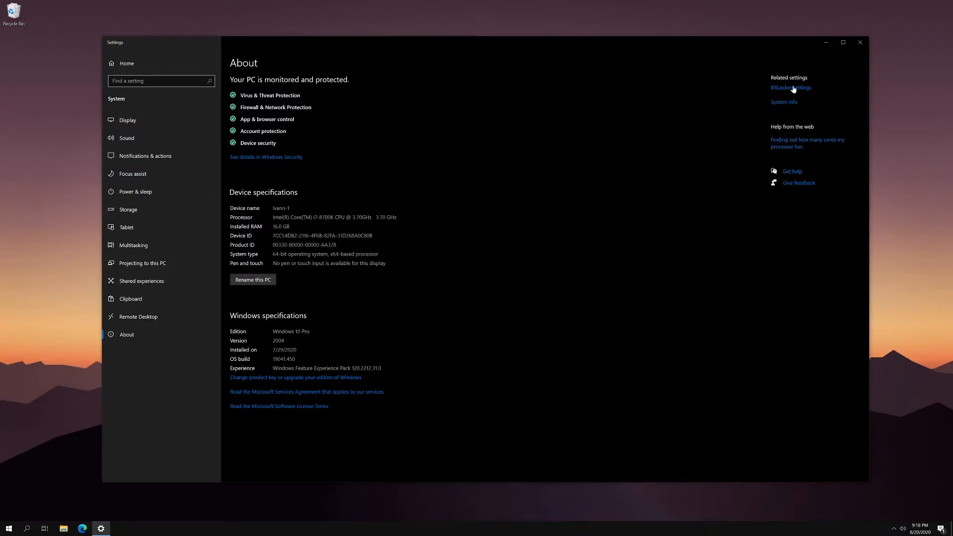
left_click(861, 42)
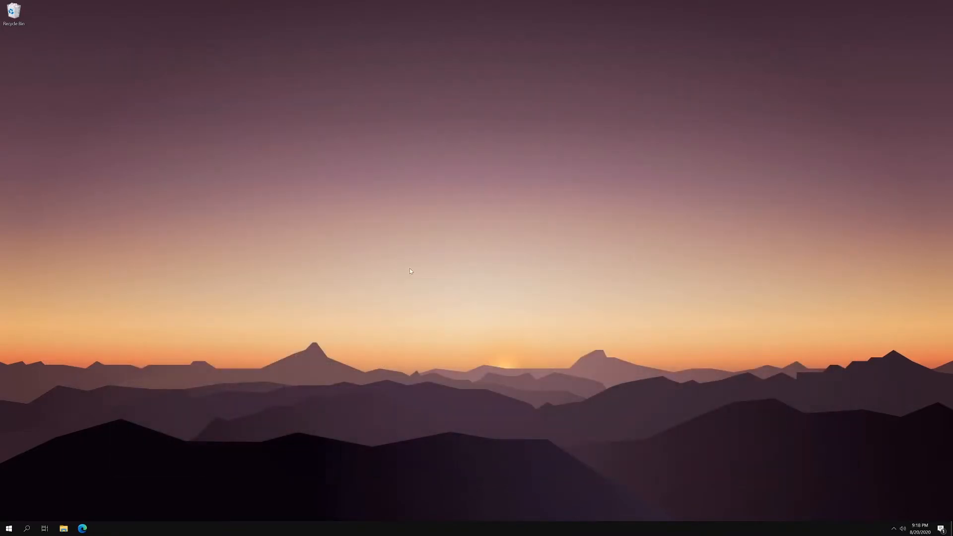
Step: Search for "windows features", open Turn Windows features on or off, and authorize it with the admin PIN
left_click(27, 528)
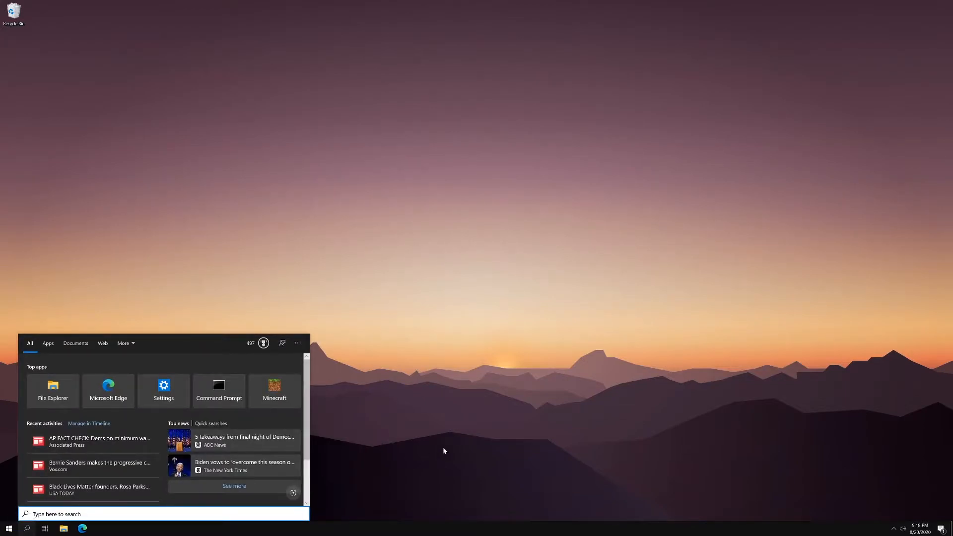
type("windows ")
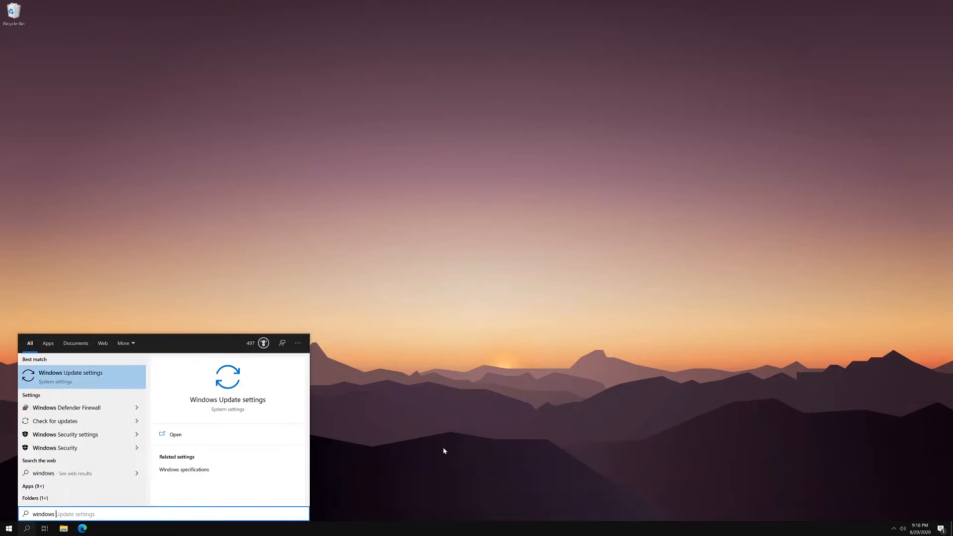
type("features")
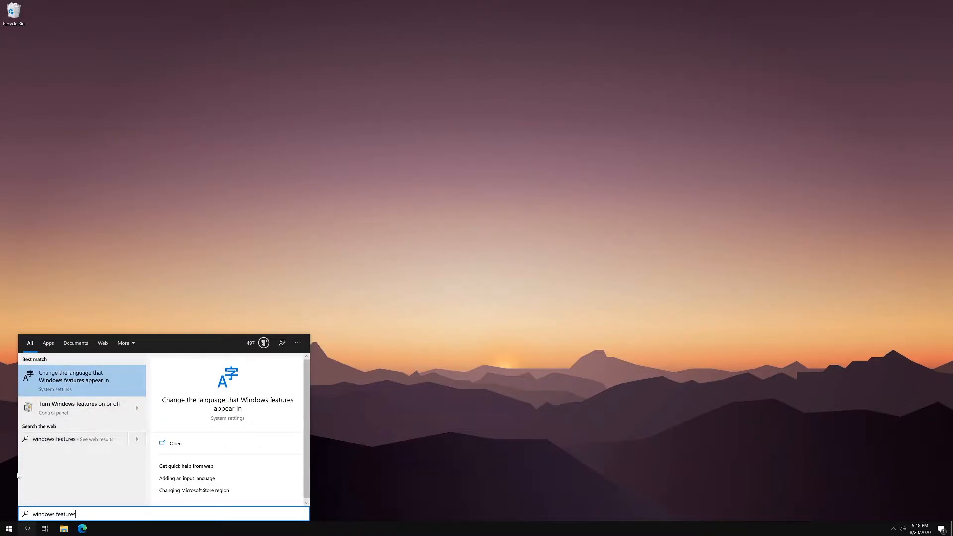
left_click(104, 413)
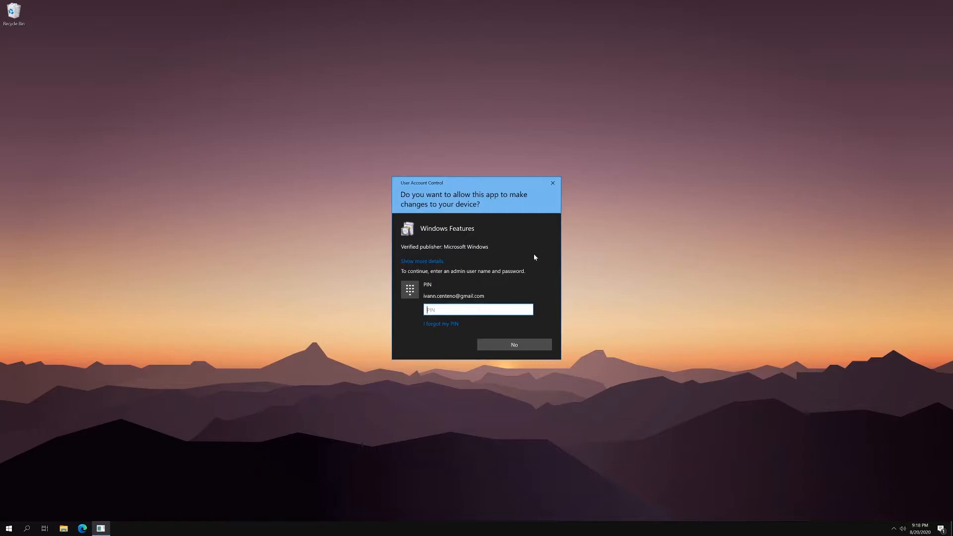
type("••••")
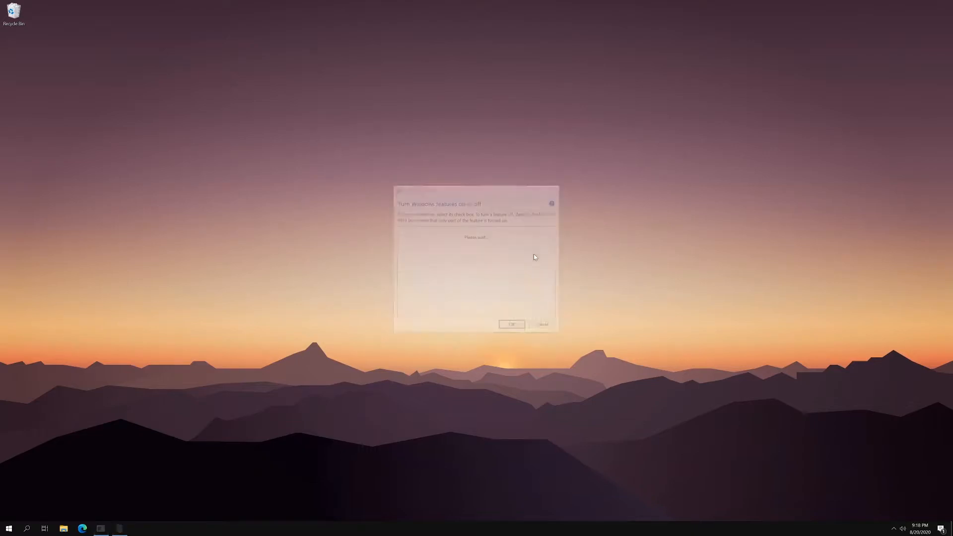
Step: Turn off the Internet Explorer 11 feature and agree to continue despite its effect on other programs
left_click_drag(503, 192, 493, 180)
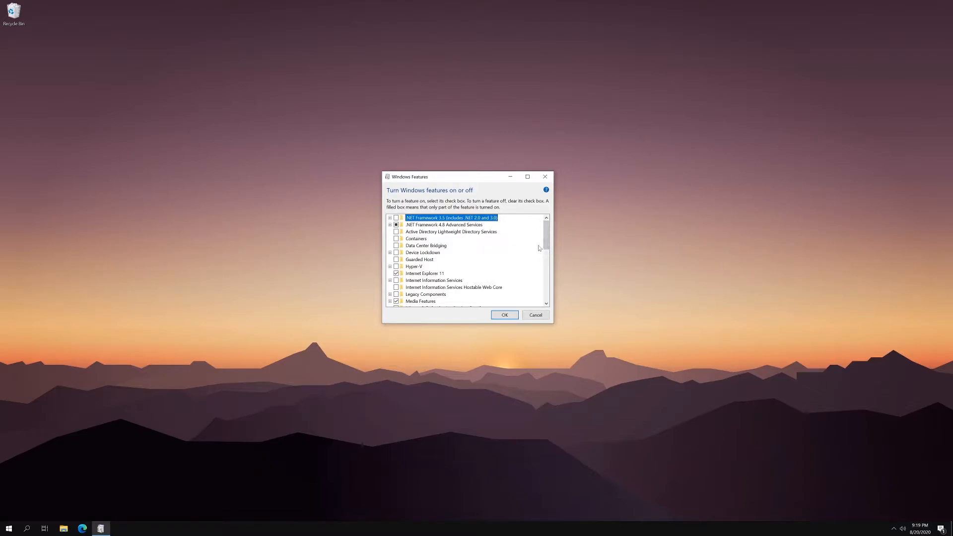
left_click(396, 274)
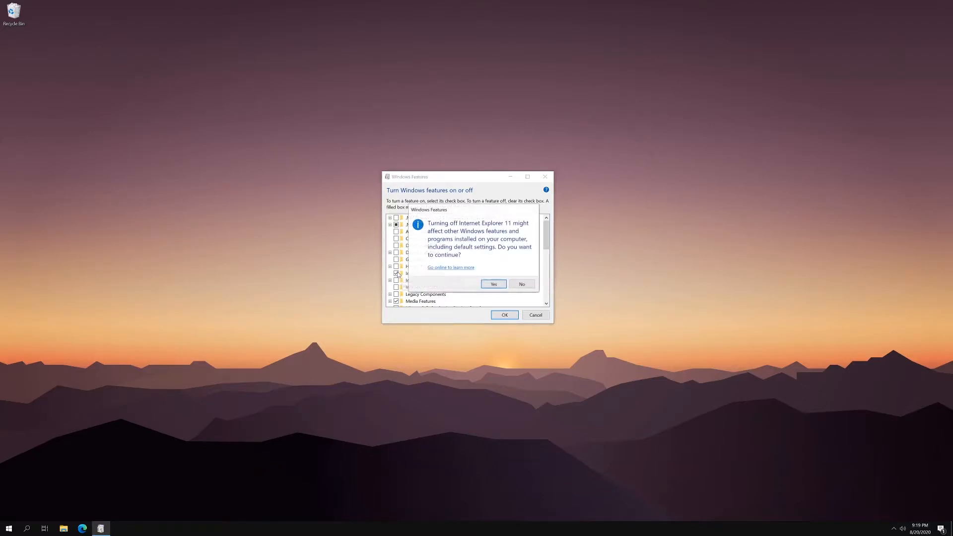
left_click(493, 283)
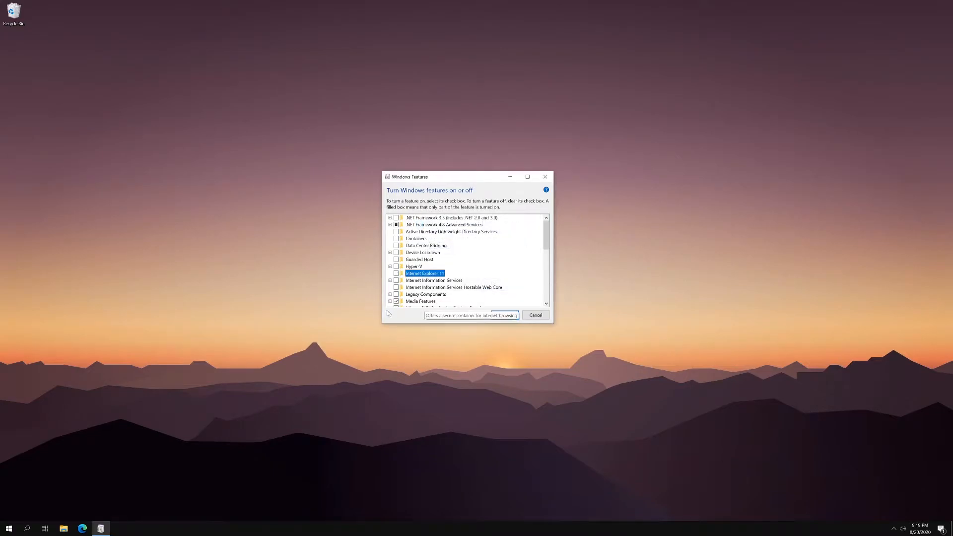
Step: Turn on the Windows Subsystem for Linux feature, apply the changes and restart the PC
scroll(452, 276, "down", 2)
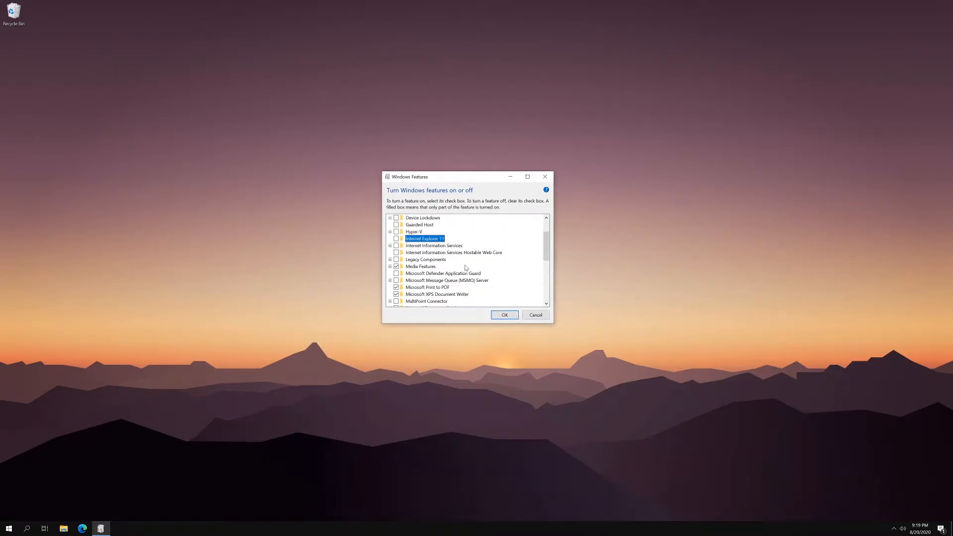
scroll(466, 268, "down", 3)
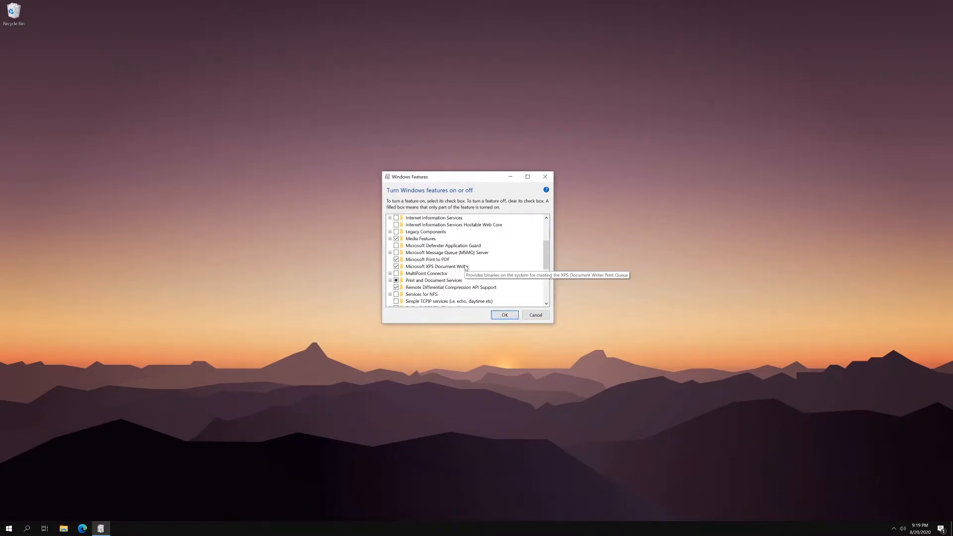
scroll(467, 268, "down", 2)
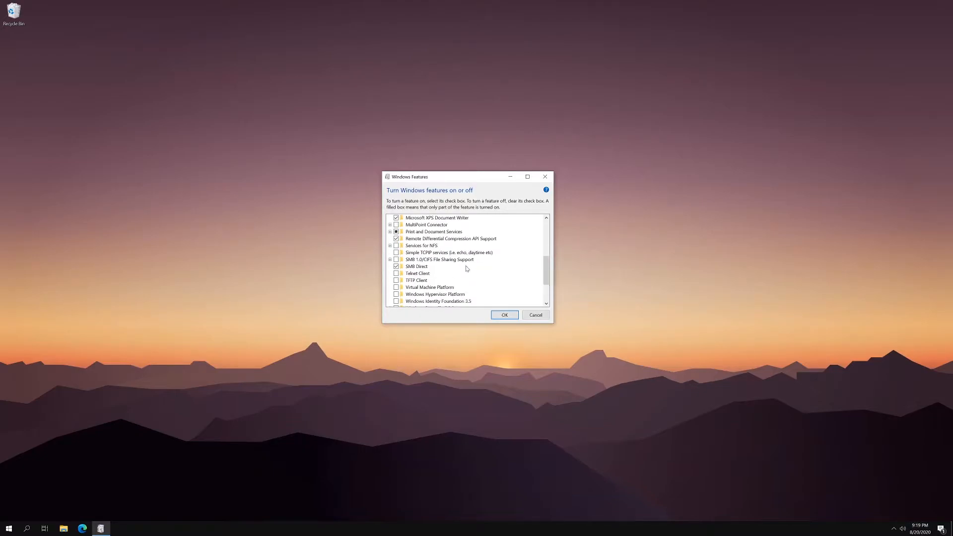
scroll(466, 268, "down", 2)
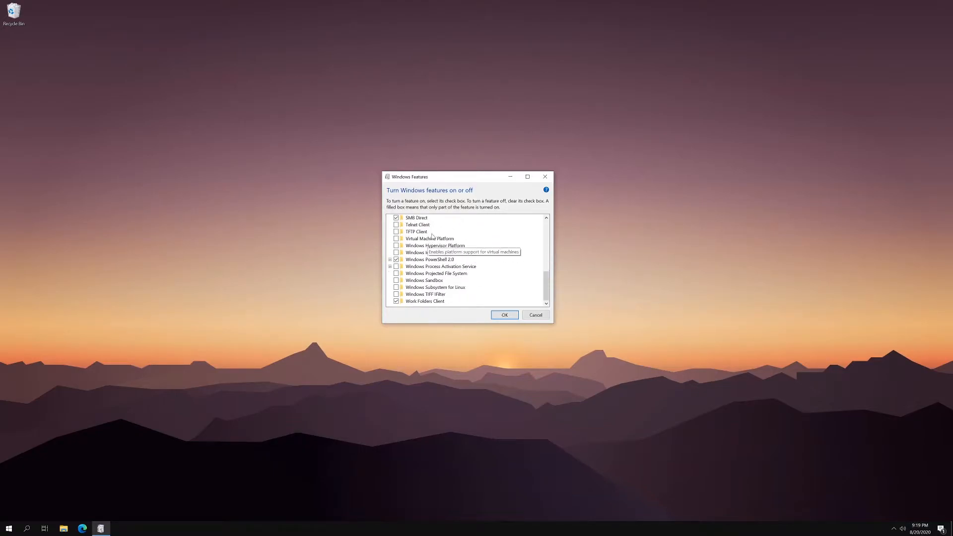
scroll(451, 285, "down", 1)
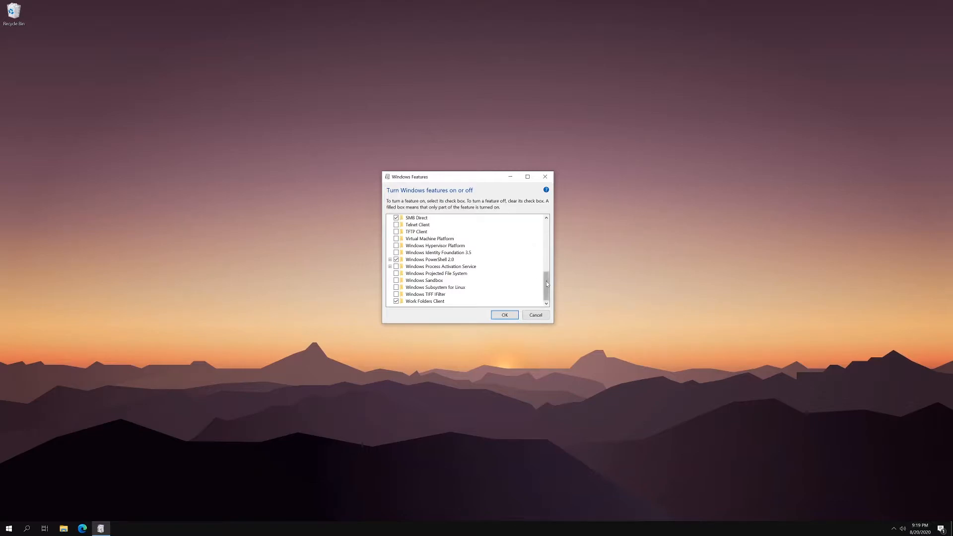
left_click(458, 288)
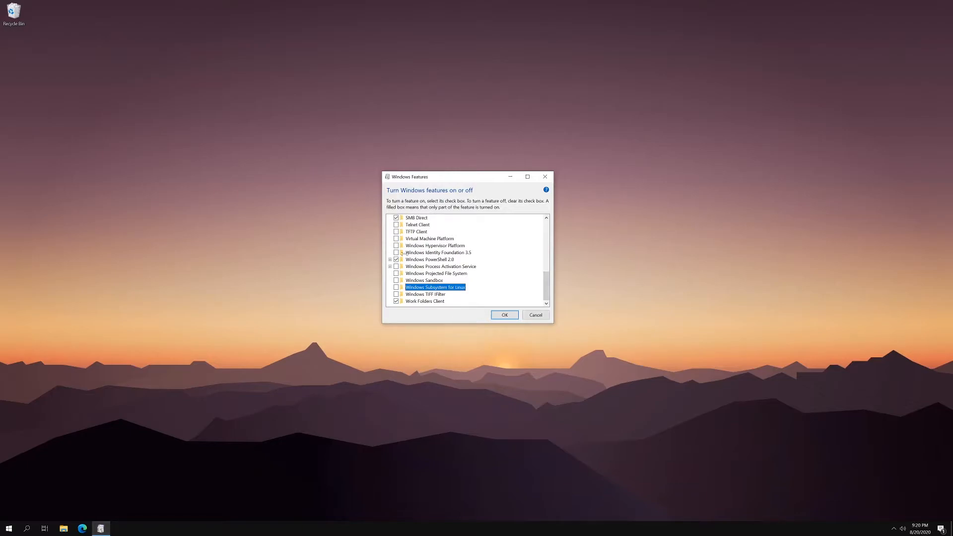
left_click(396, 287)
left_click(508, 317)
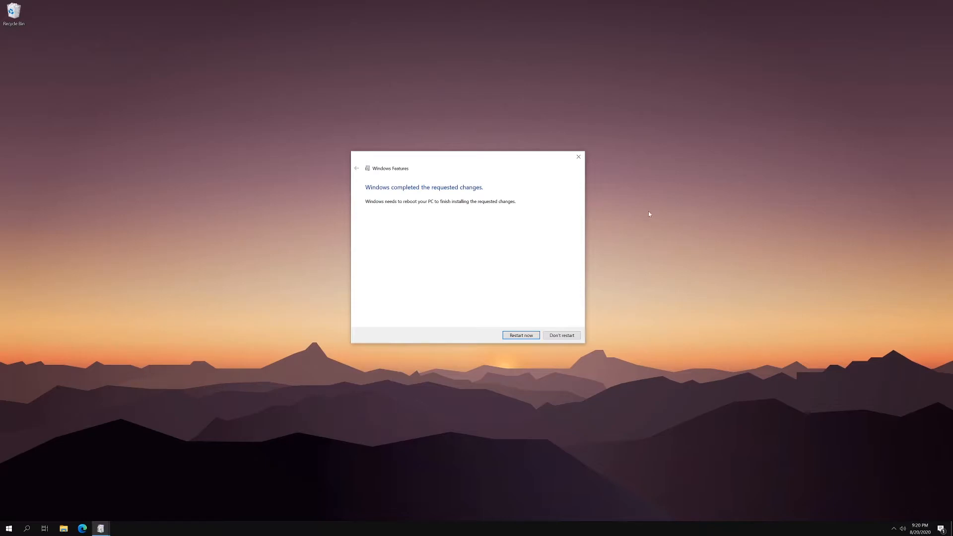
left_click(520, 338)
left_click(521, 335)
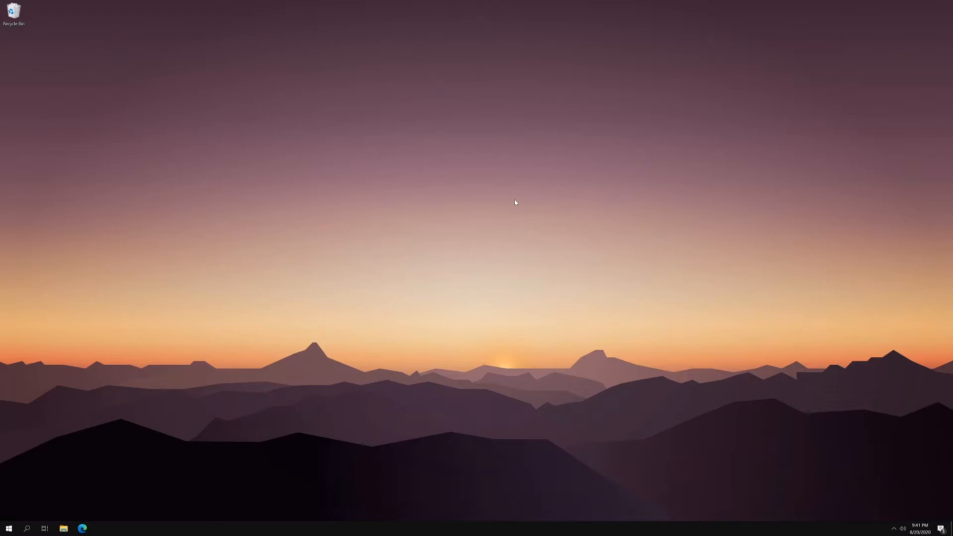
Step: Switch to the Microsoft Store and search it for "ubuntu"
left_click(9, 528)
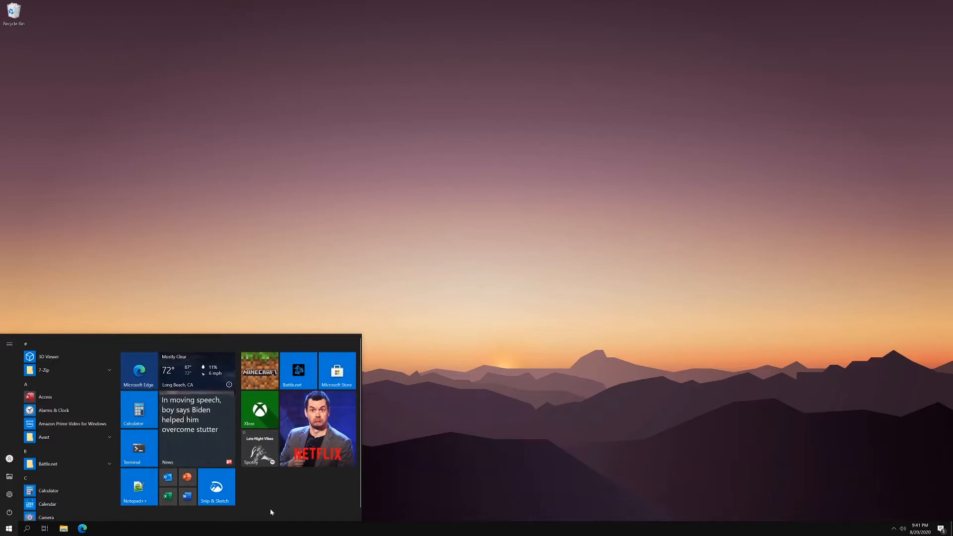
left_click(337, 370)
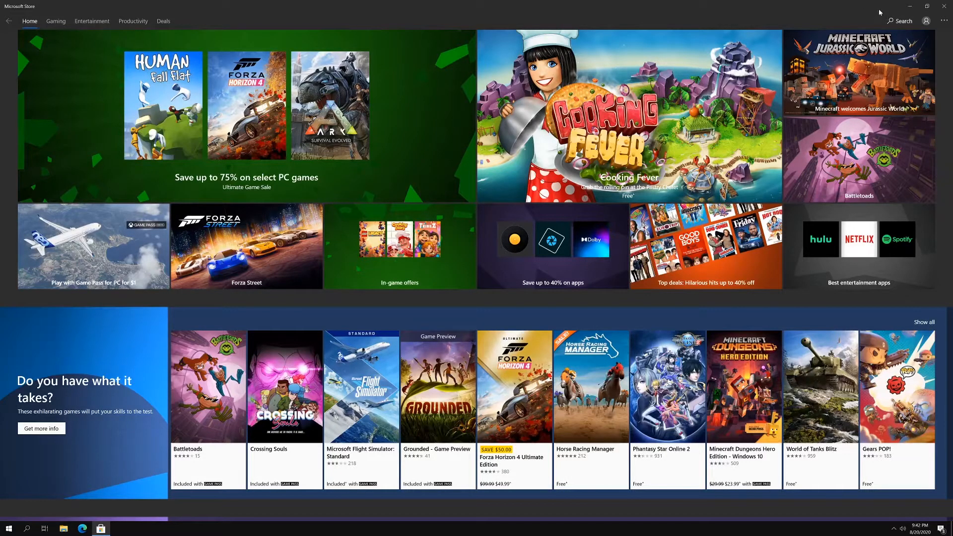
left_click(897, 22)
type("ubuntu")
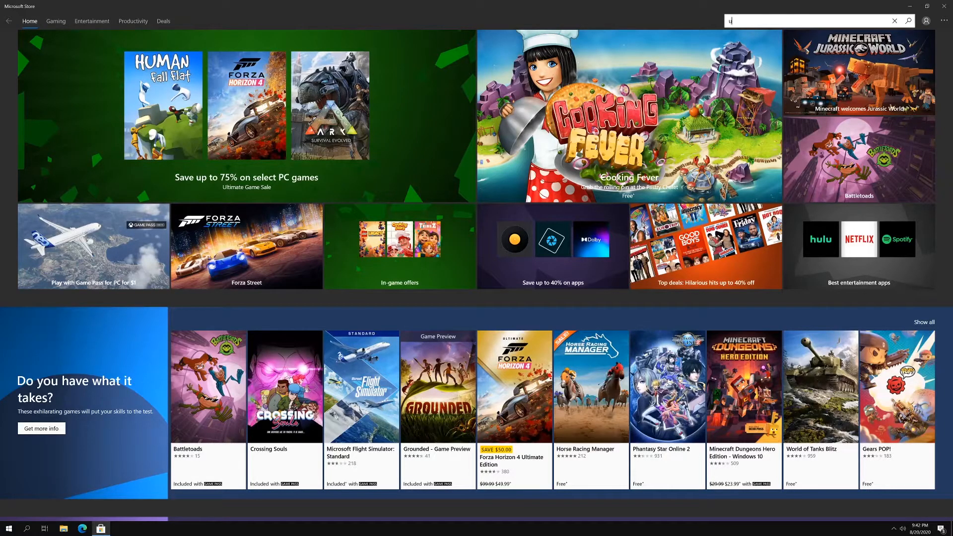
key("Return")
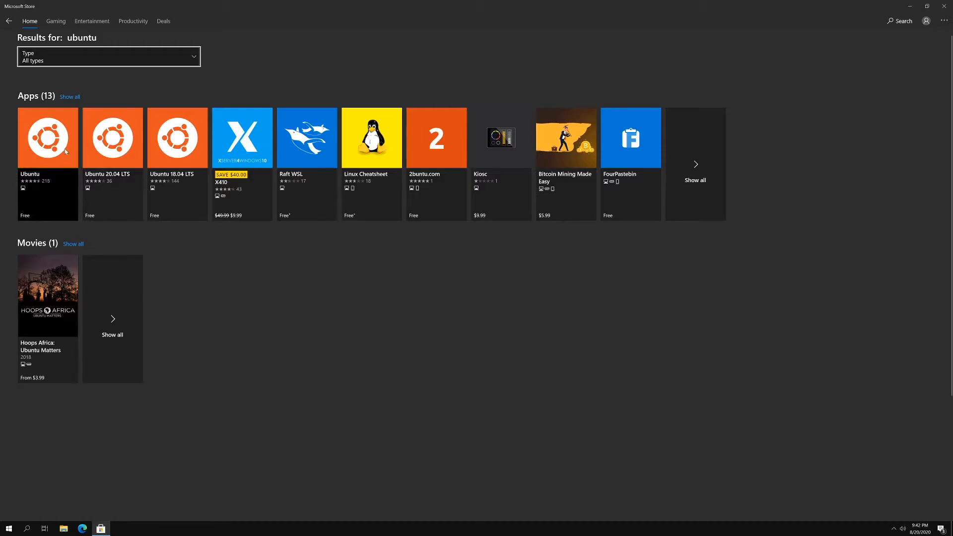
Step: Install and launch Ubuntu 20.04 LTS, leaving only its terminal open near the middle of the desktop
left_click(120, 195)
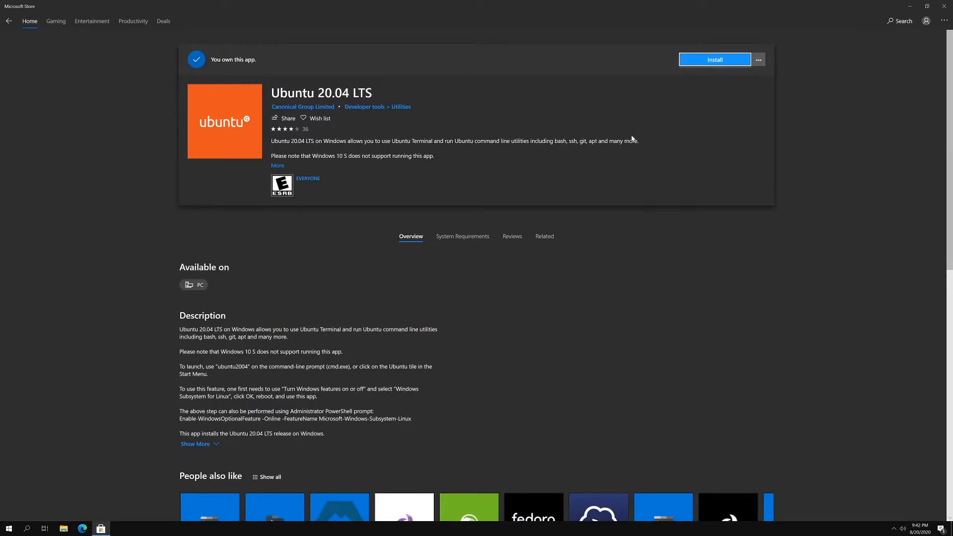
left_click(718, 60)
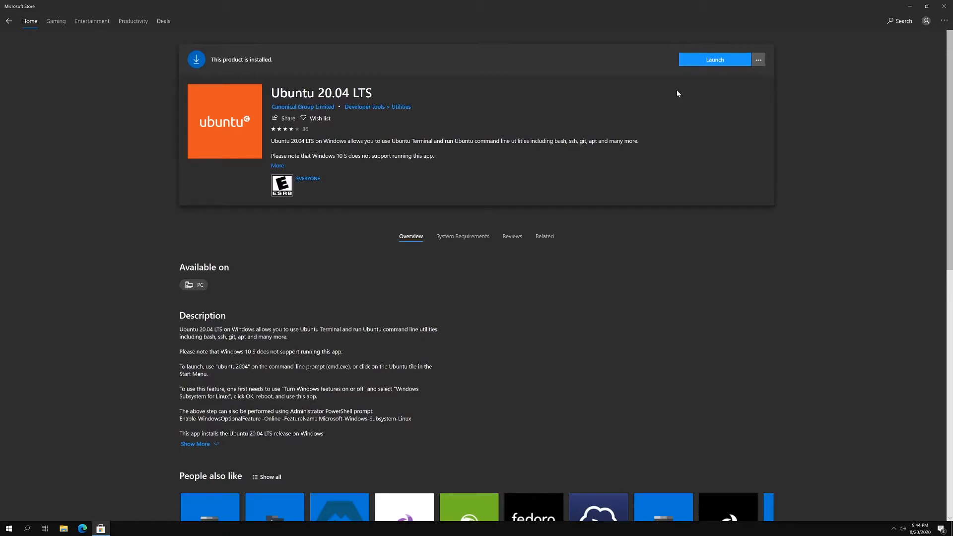
left_click(710, 60)
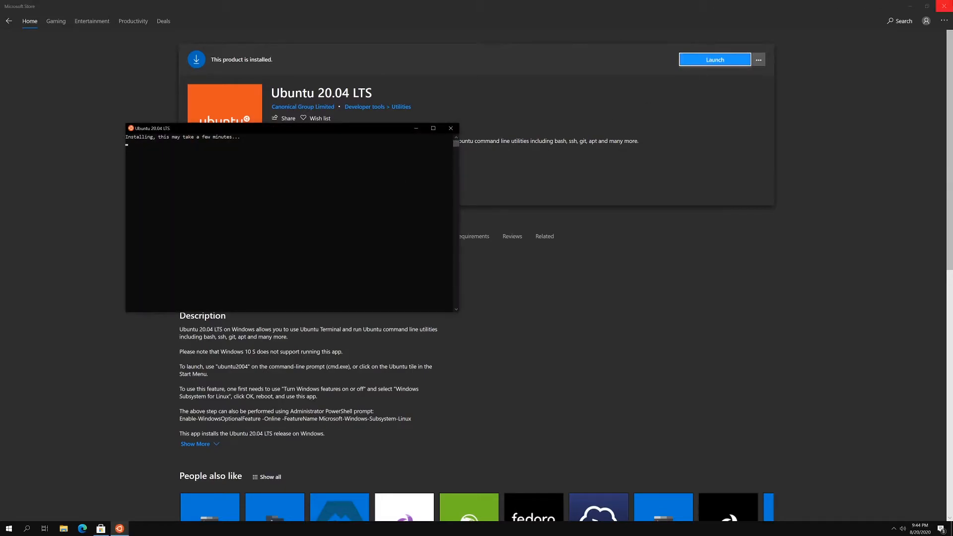
left_click(944, 6)
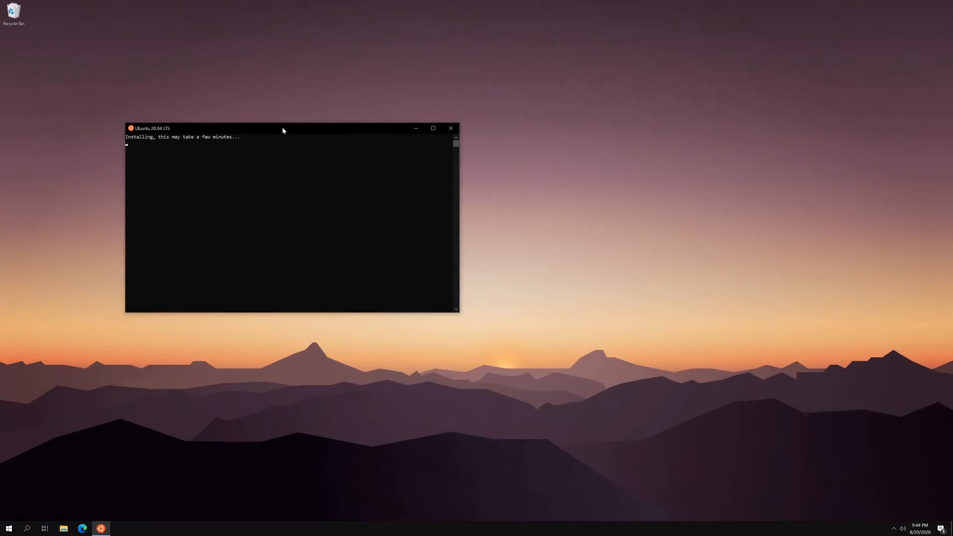
left_click_drag(282, 128, 440, 139)
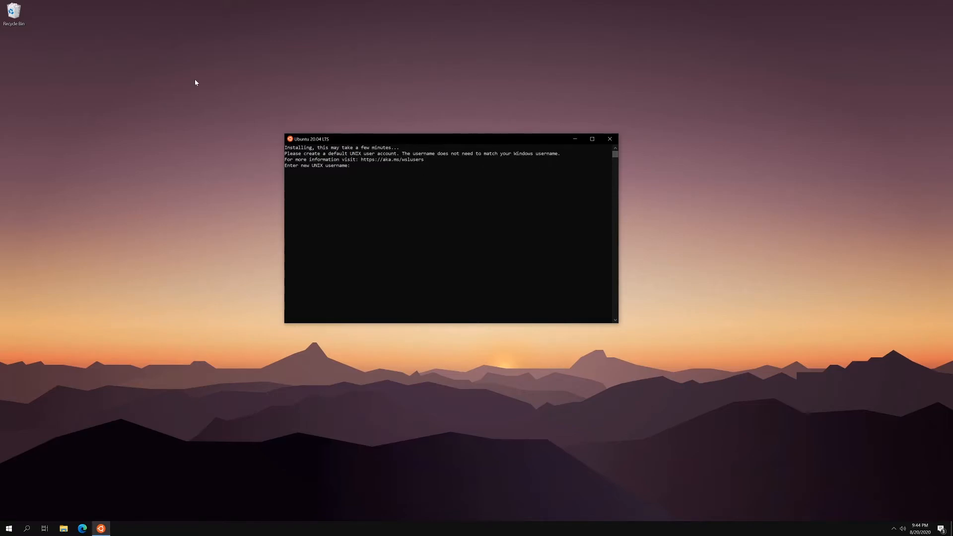
Step: Create the default UNIX account by entering a new username and entering and confirming its password
type("vann")
key("Return")
key("super")
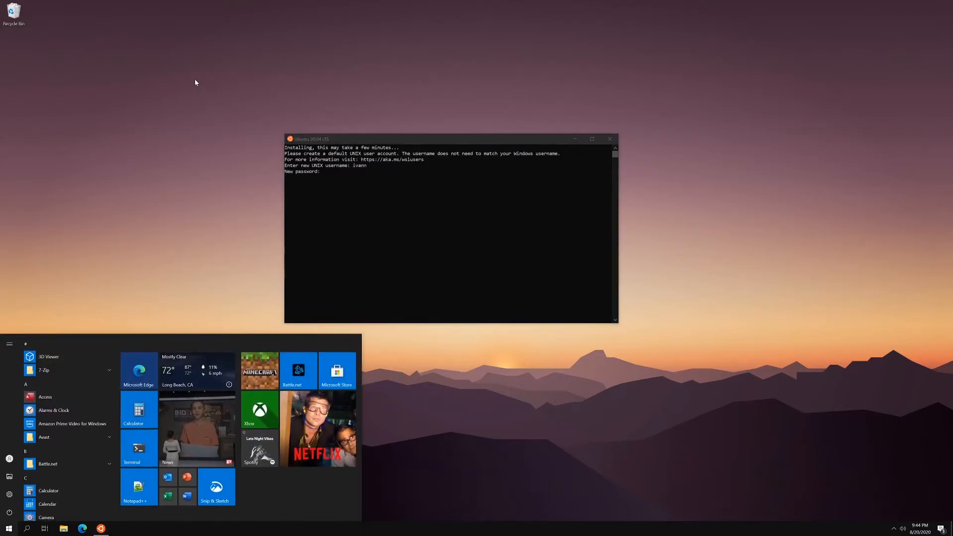
left_click(378, 221)
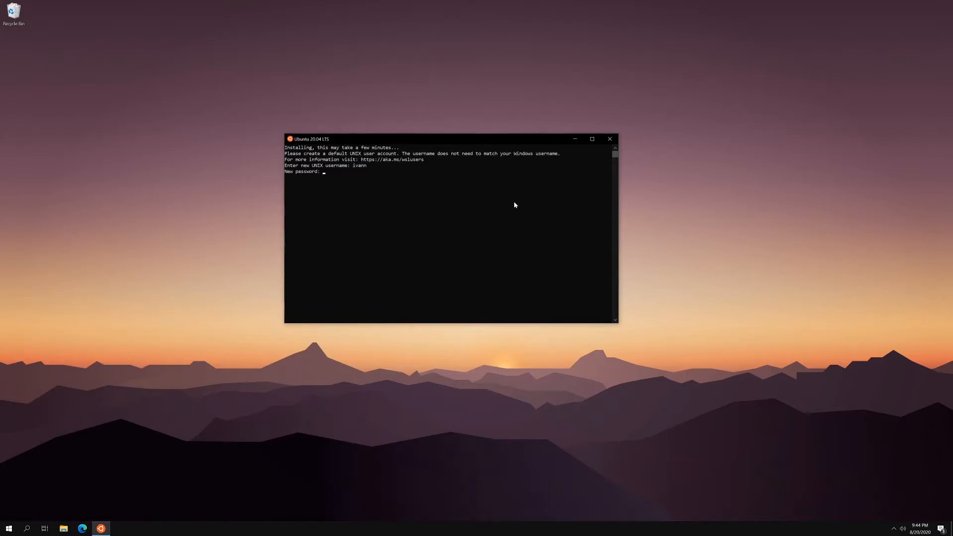
key("Return")
key("Return")
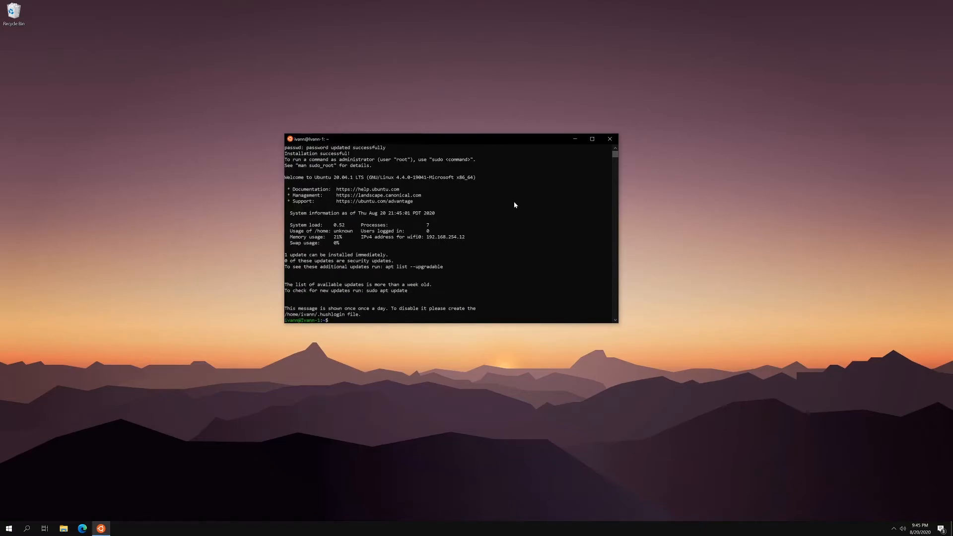
Step: List the contents of the home directory and of the root directory / using dir and cd /
type("dir")
key("Return")
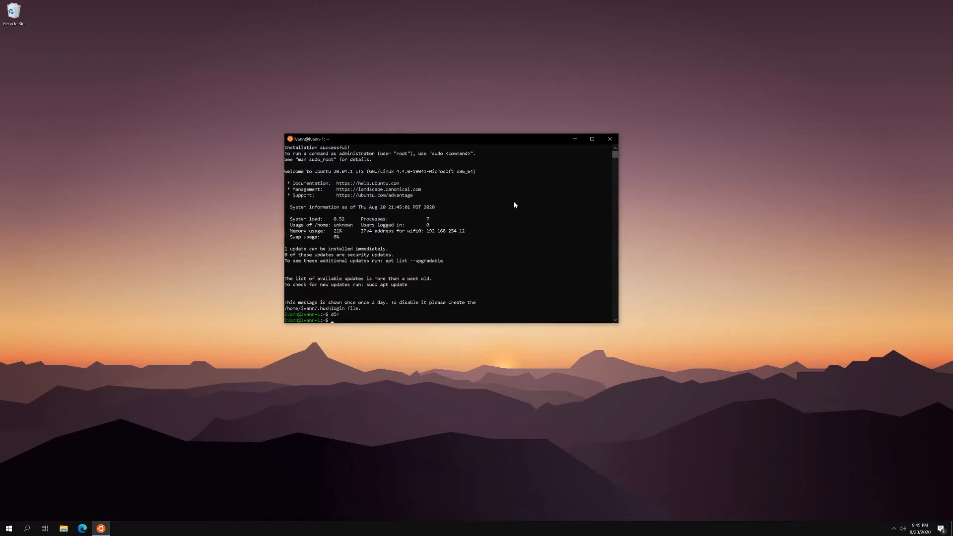
key("Return")
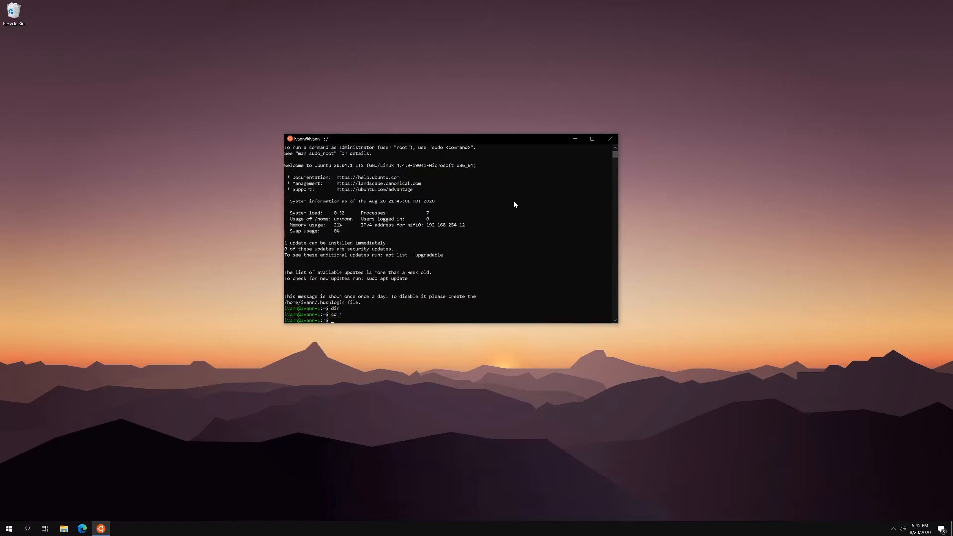
type("dir")
key("Return")
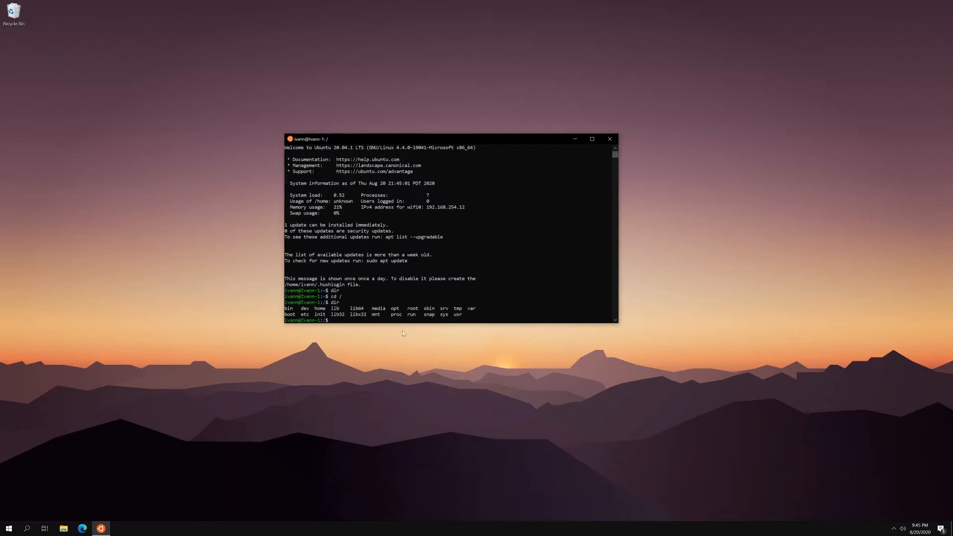
Step: Change to the home directory, list its contents with dir, and enter the user's own folder
type("cd home")
key("Return")
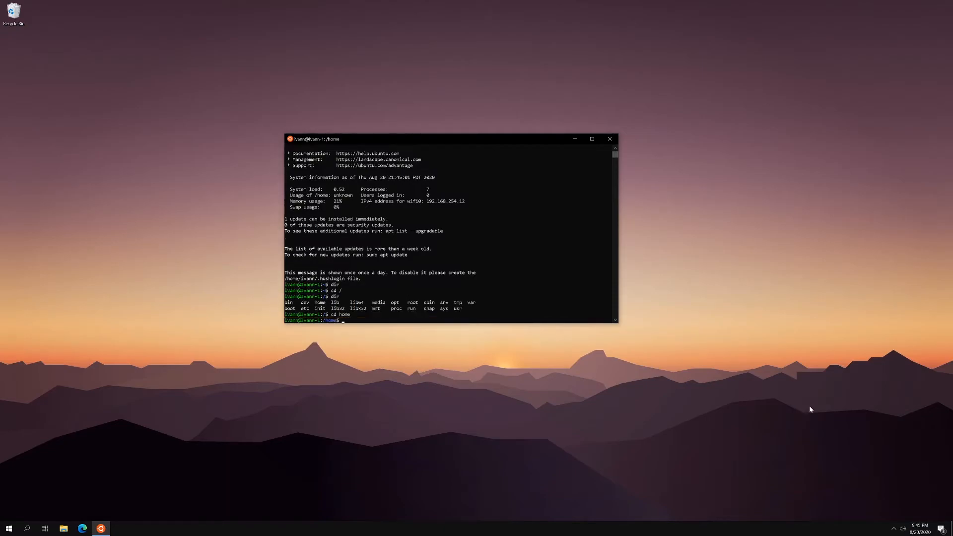
type("dir")
key("Return")
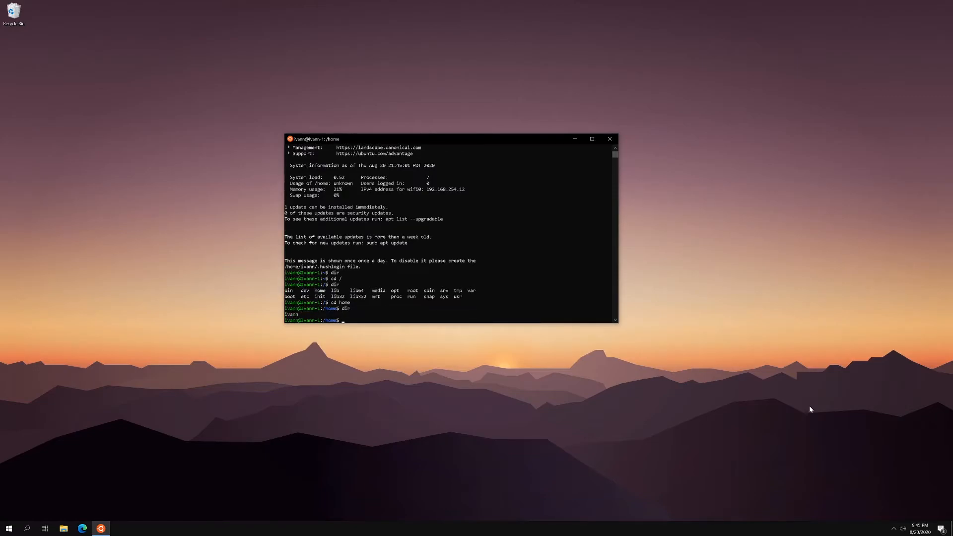
type("cd ivann")
key("Return")
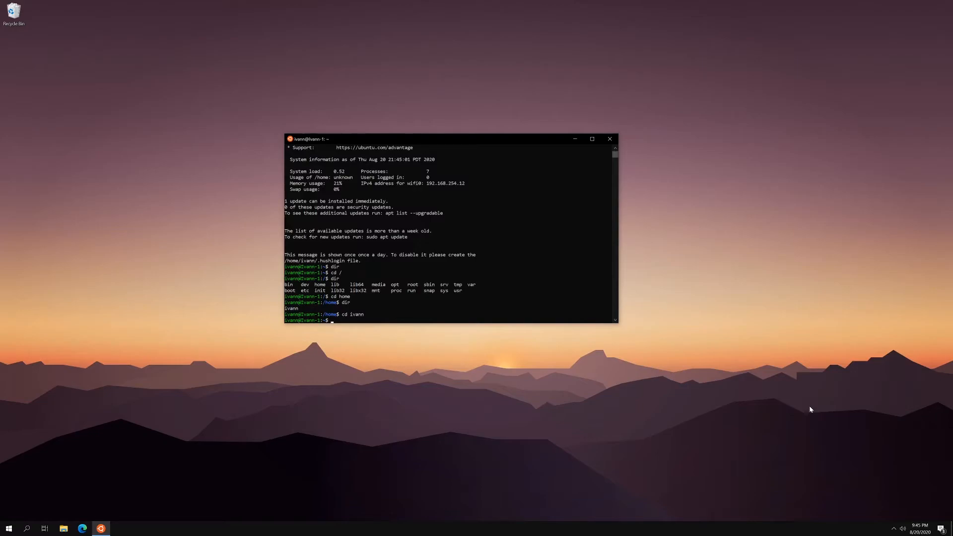
Step: Try to list the network interfaces with the command ip show link
type("ip show")
key("BackSpace")
key("BackSpace")
key("BackSpace")
type("link")
key("Return")
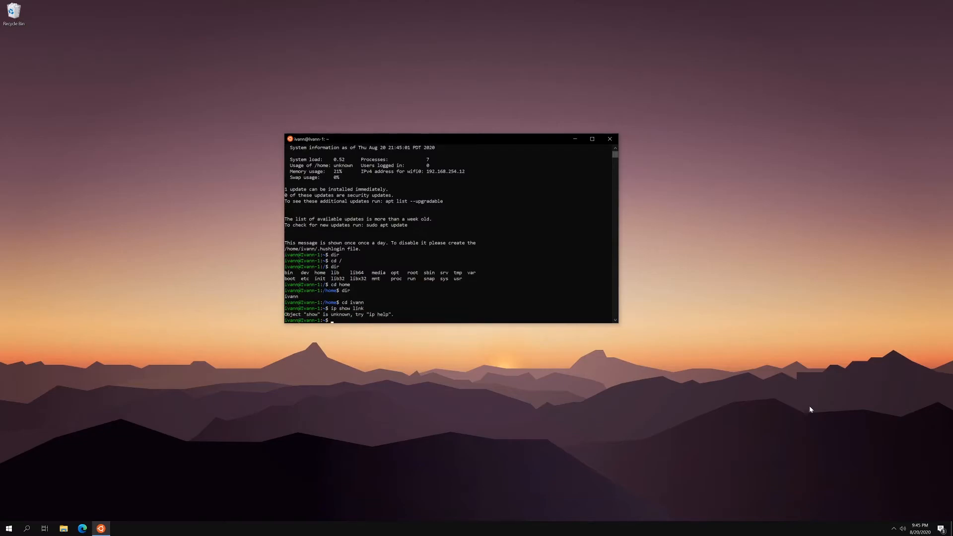
Step: List the network interfaces with ip link show and close the Ubuntu terminal window
type("ip link show")
key("Return")
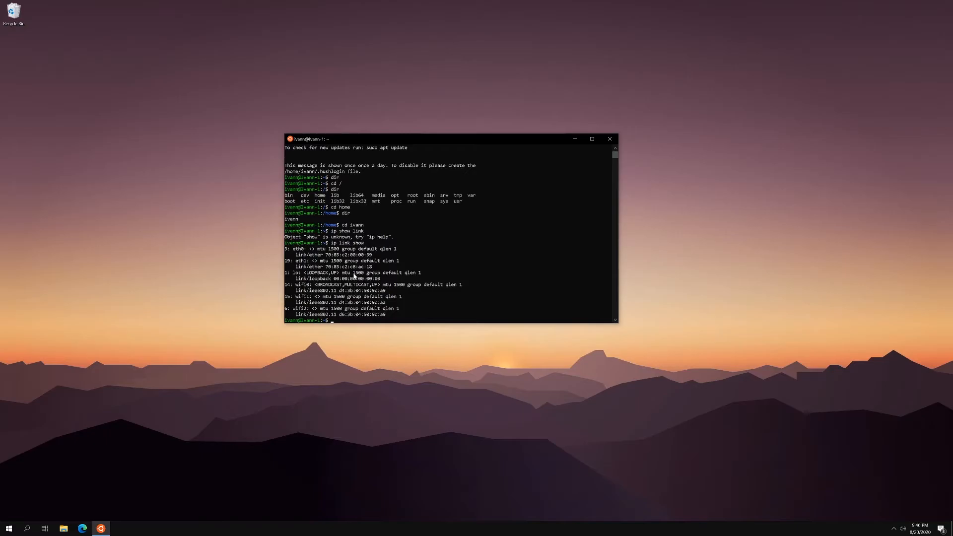
left_click(335, 320)
left_click(345, 320)
left_click(406, 308)
left_click(610, 139)
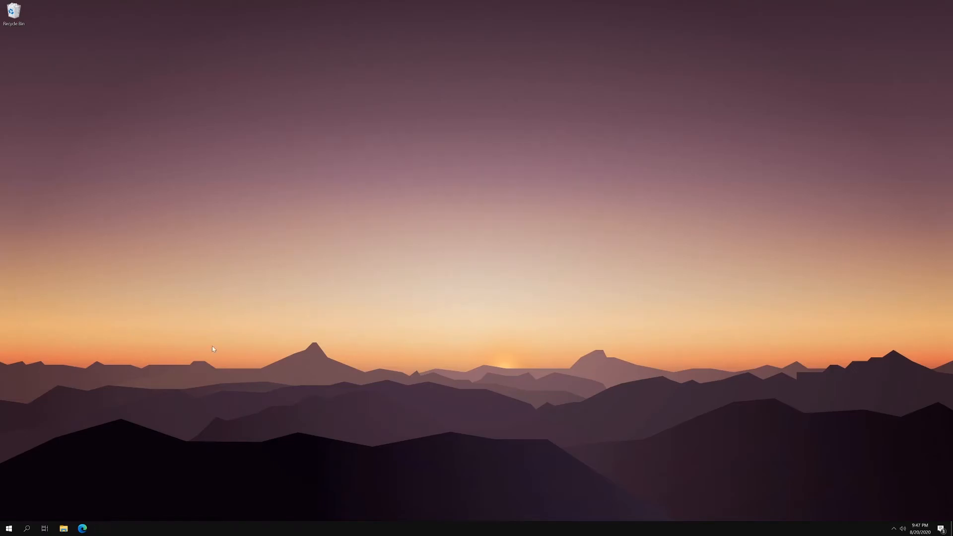
Step: Search Windows for "ubuntu" and pin Ubuntu 20.04 LTS to Start, checking its new tile there
left_click(9, 529)
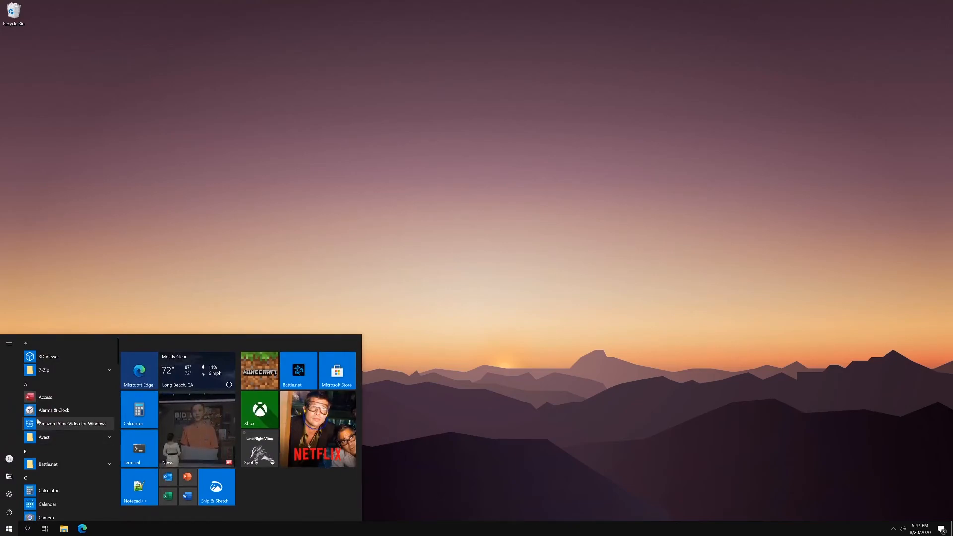
scroll(32, 443, "down", 15)
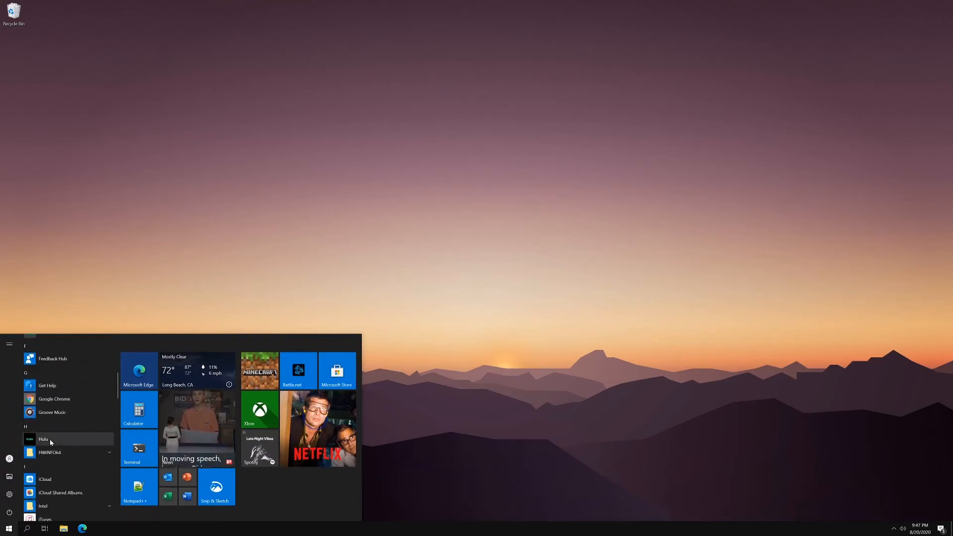
scroll(59, 434, "down", 15)
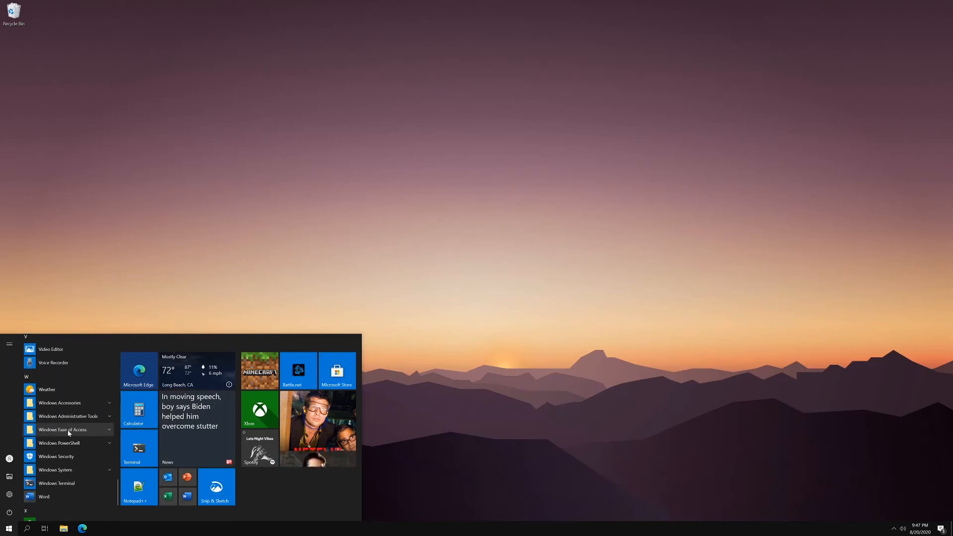
left_click(28, 529)
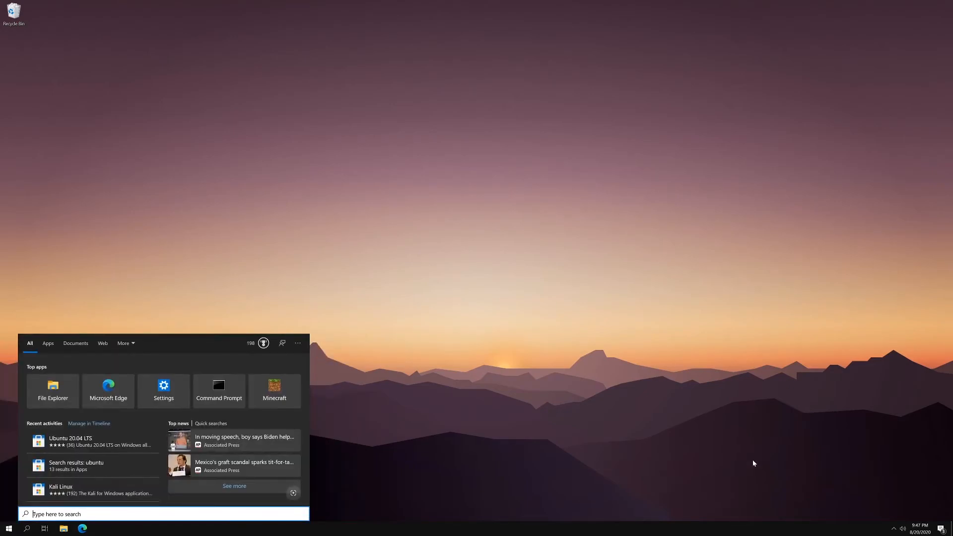
type("ubuntu")
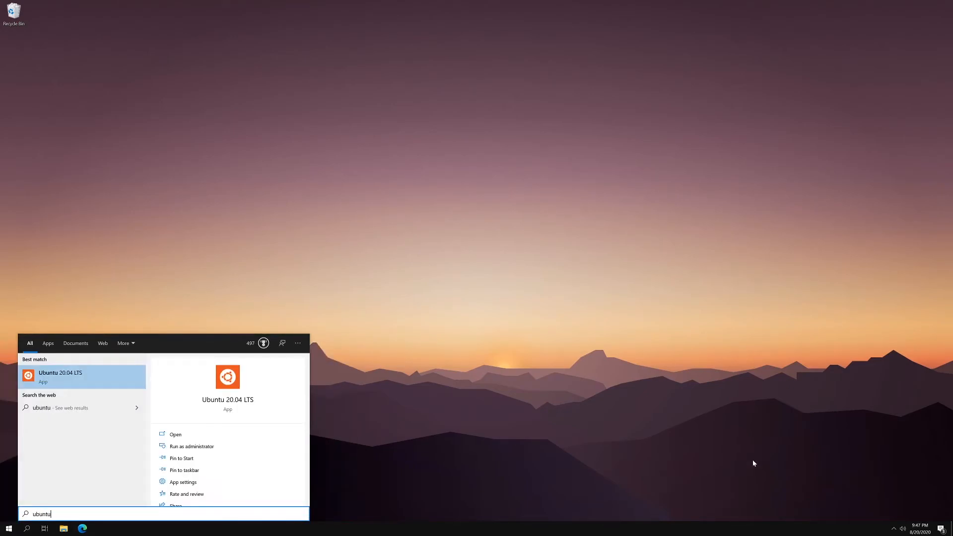
left_click(201, 458)
key("super")
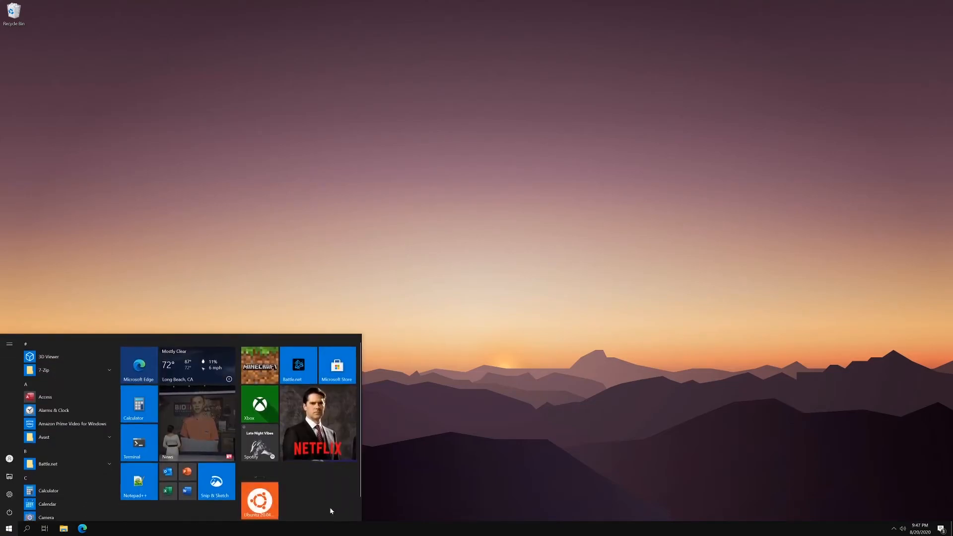
scroll(200, 470, "down", 1)
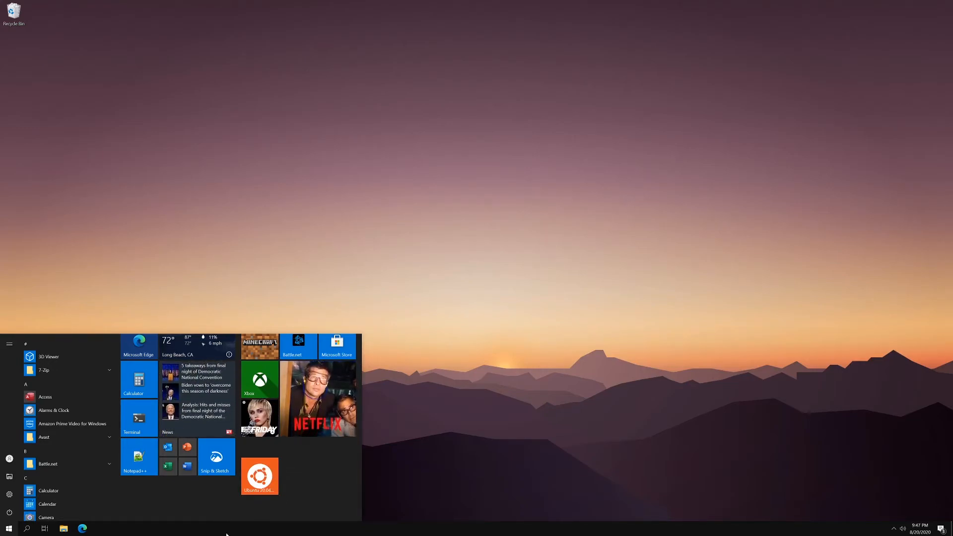
scroll(351, 374, "up", 1)
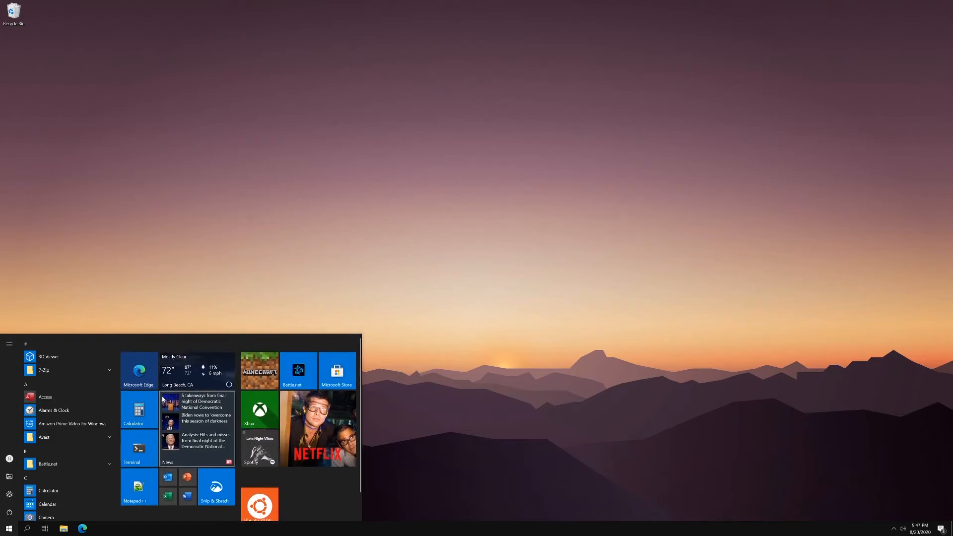
Step: Switch to the Microsoft Store, search it for "terminal" and open the Windows Terminal product page
left_click(327, 376)
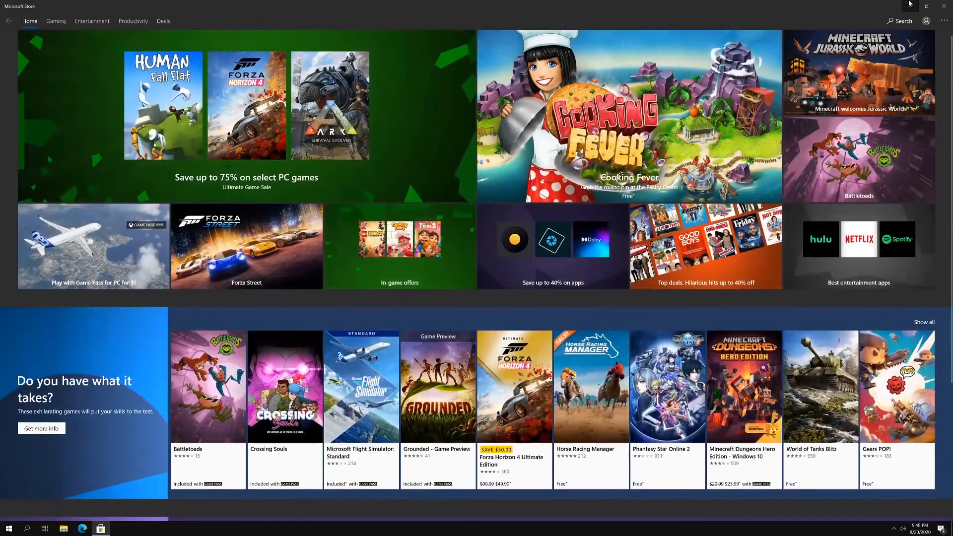
left_click(899, 21)
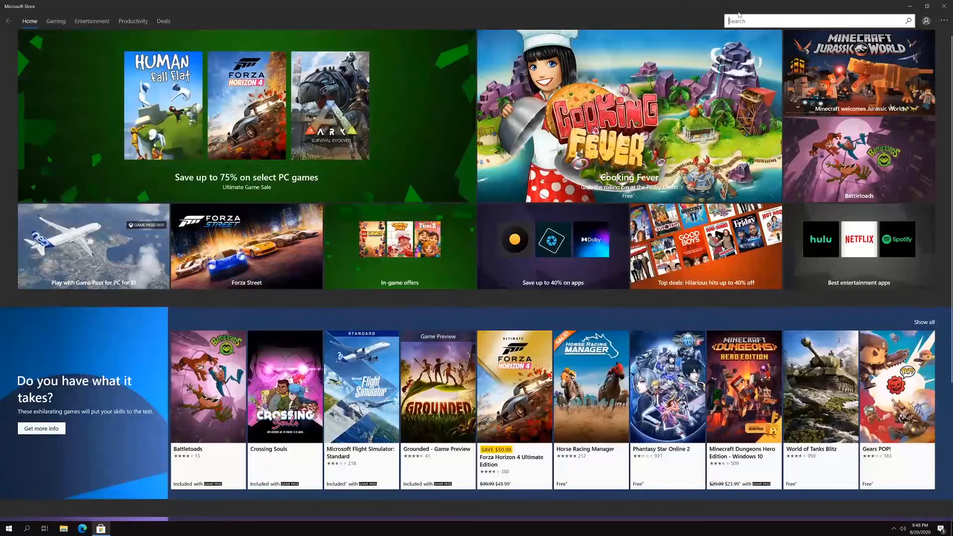
type("terminal")
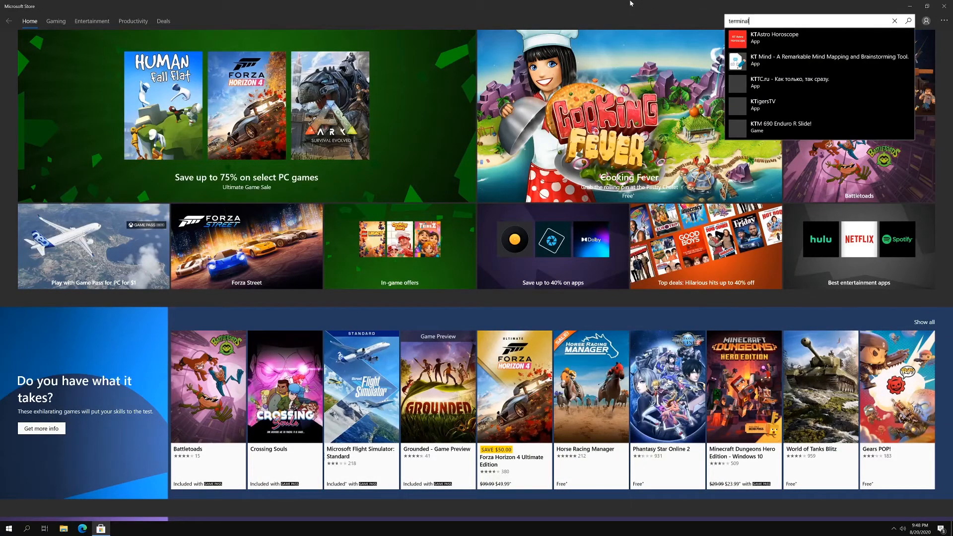
key("Return")
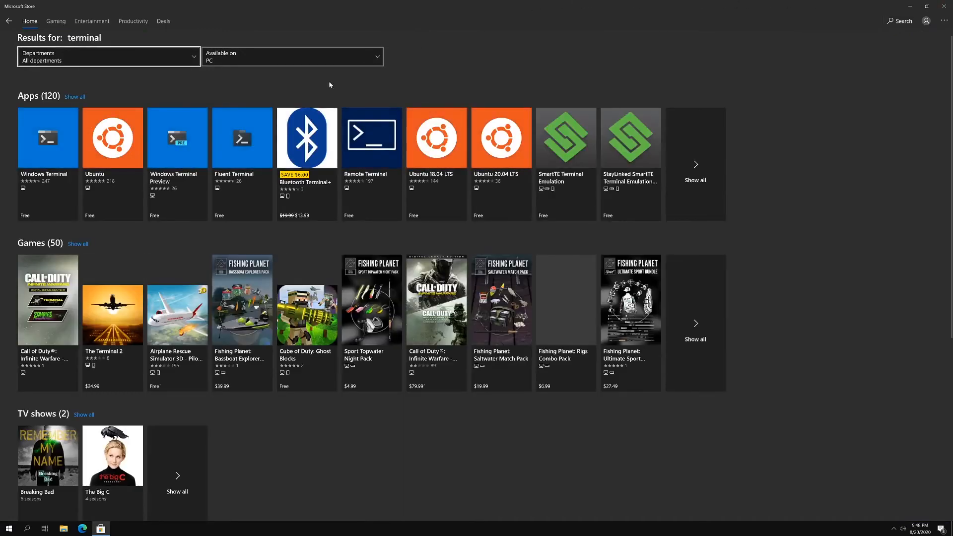
left_click(92, 157)
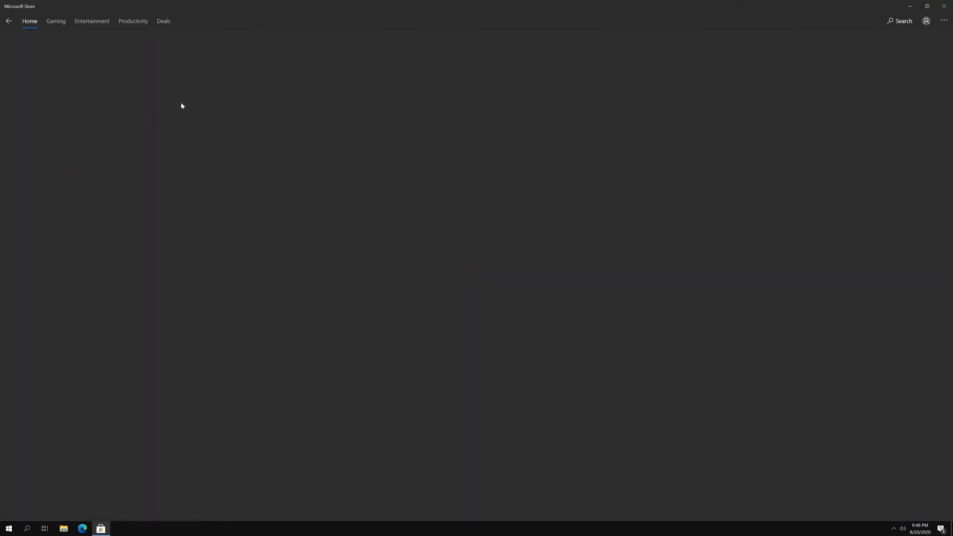
Step: Launch Windows Terminal, close the Microsoft Store and reposition the terminal window on the desktop
scroll(440, 317, "down", 4)
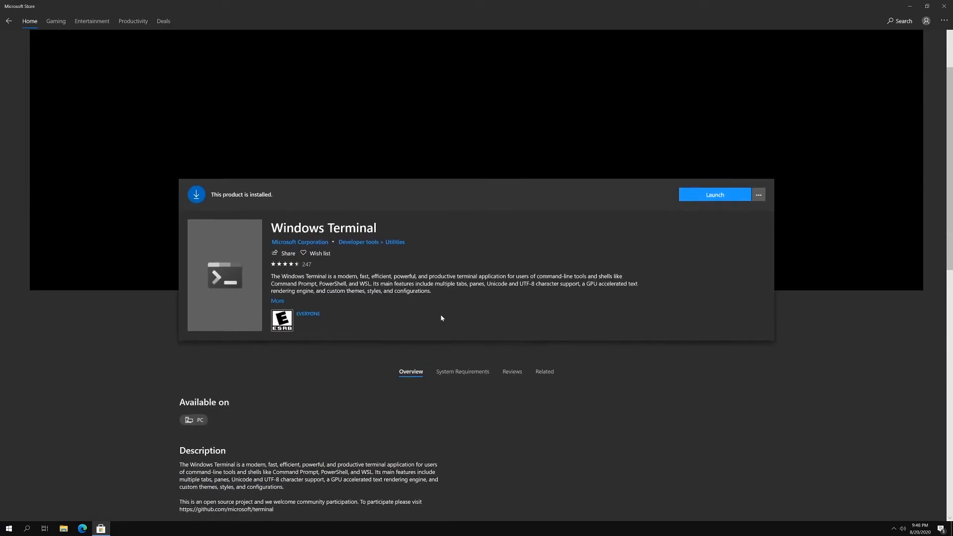
scroll(471, 200, "up", 1)
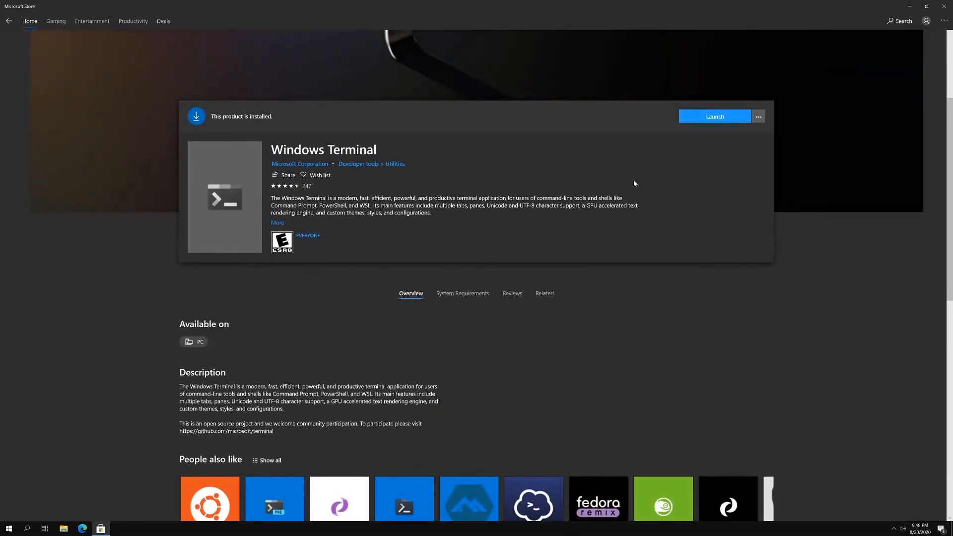
left_click(714, 116)
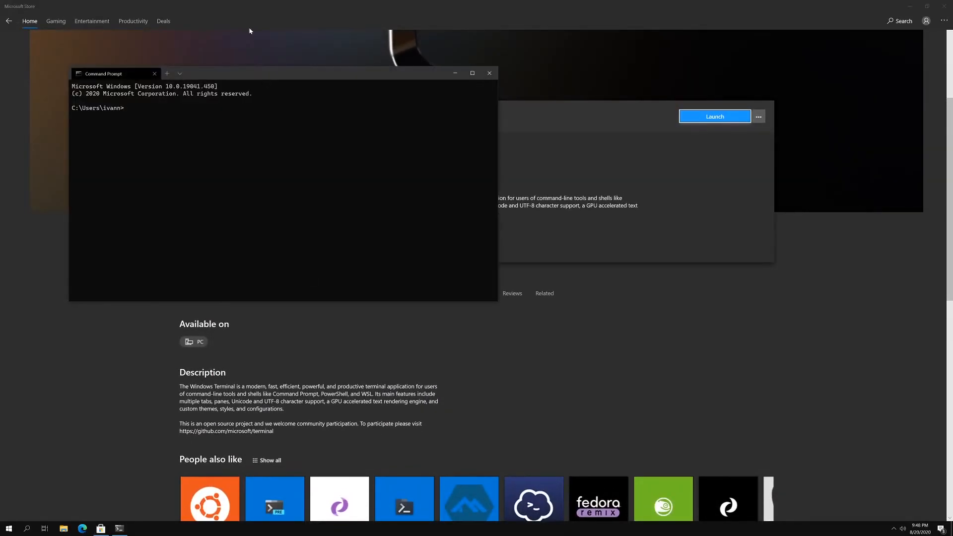
left_click_drag(238, 81, 477, 190)
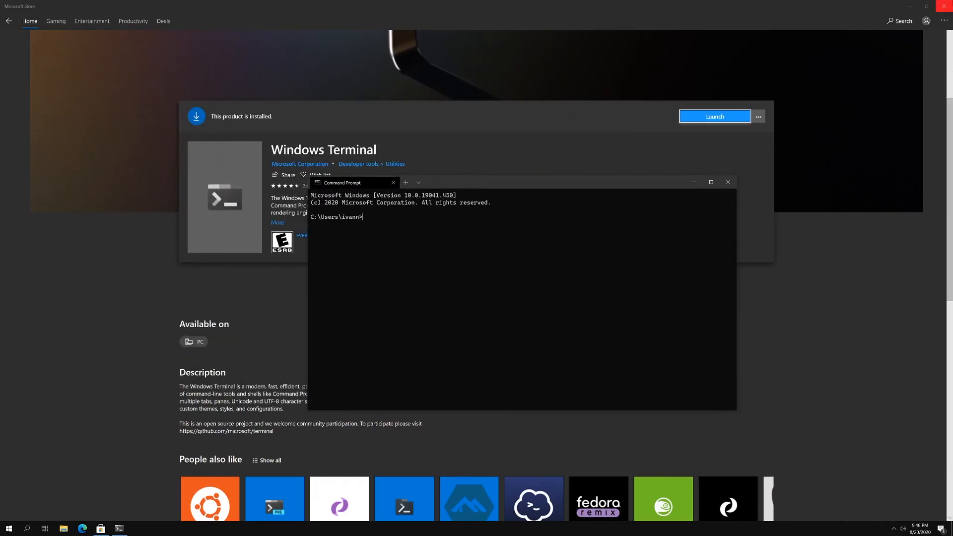
left_click(943, 6)
left_click_drag(502, 190, 398, 96)
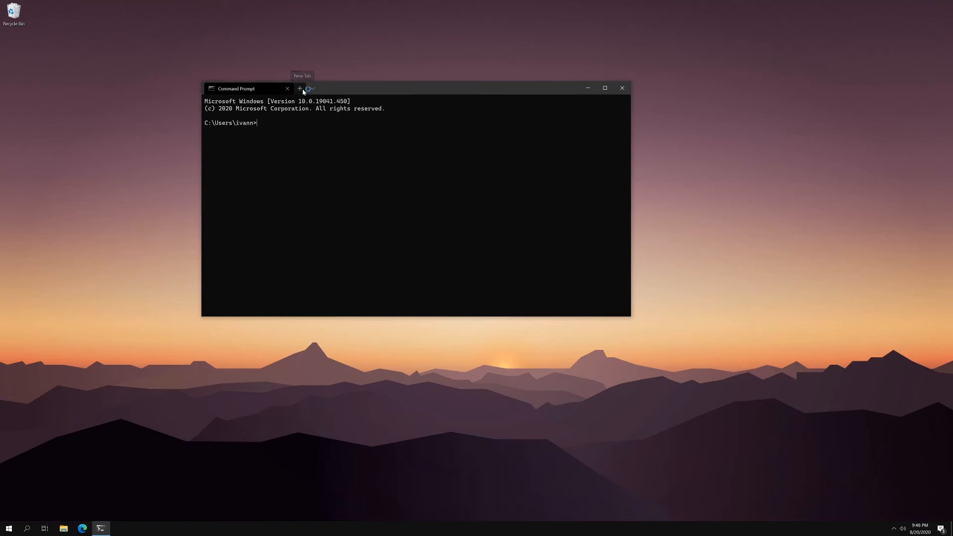
Step: Add a second Command Prompt tab and a kali-linux tab to the terminal window
left_click(300, 87)
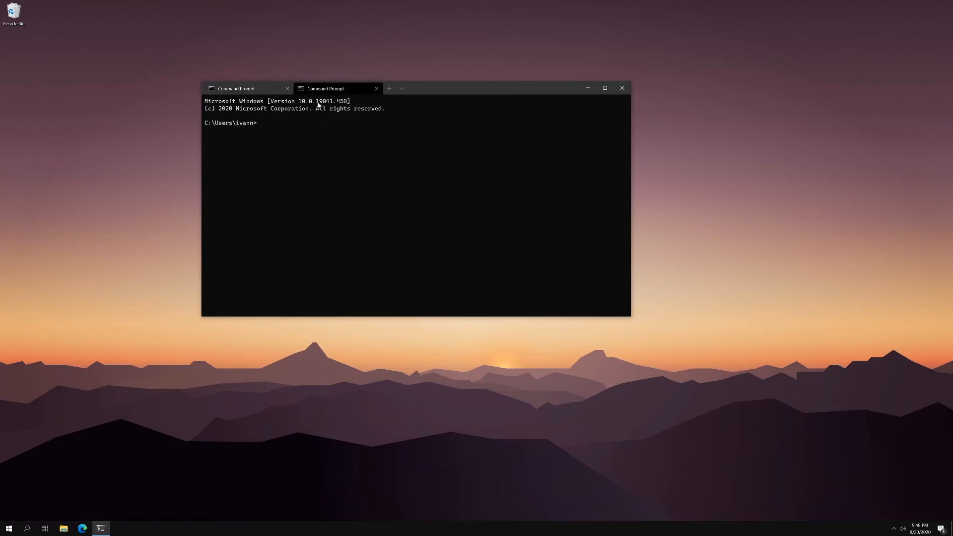
left_click(403, 89)
left_click_drag(419, 82, 392, 87)
left_click(443, 88)
left_click(356, 82)
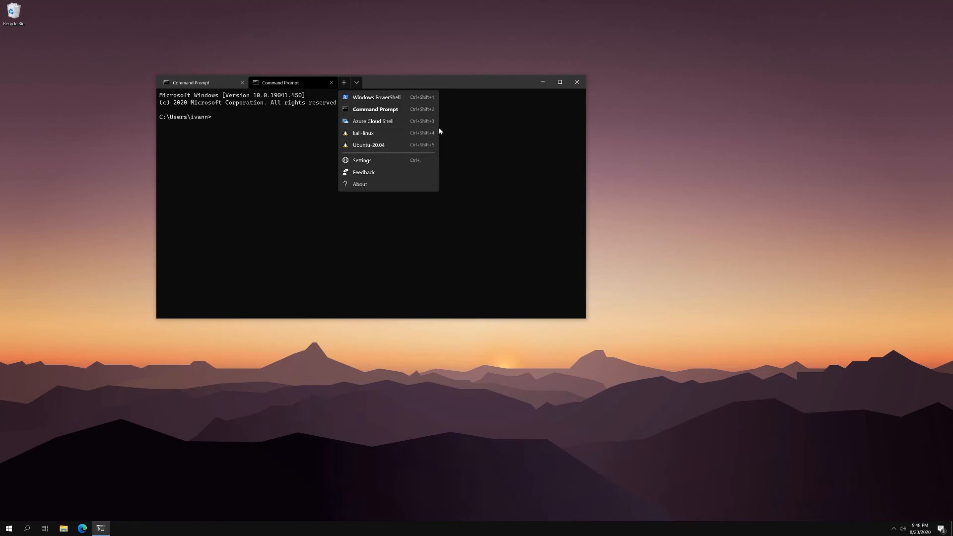
left_click(385, 135)
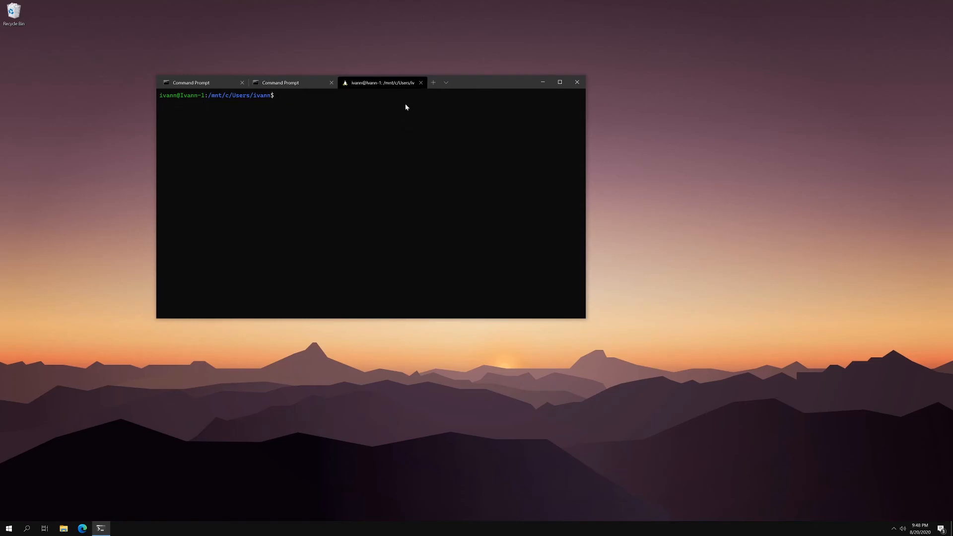
mouse_move(375, 85)
left_mouse_down()
mouse_move(353, 92)
mouse_move(374, 85)
left_mouse_up()
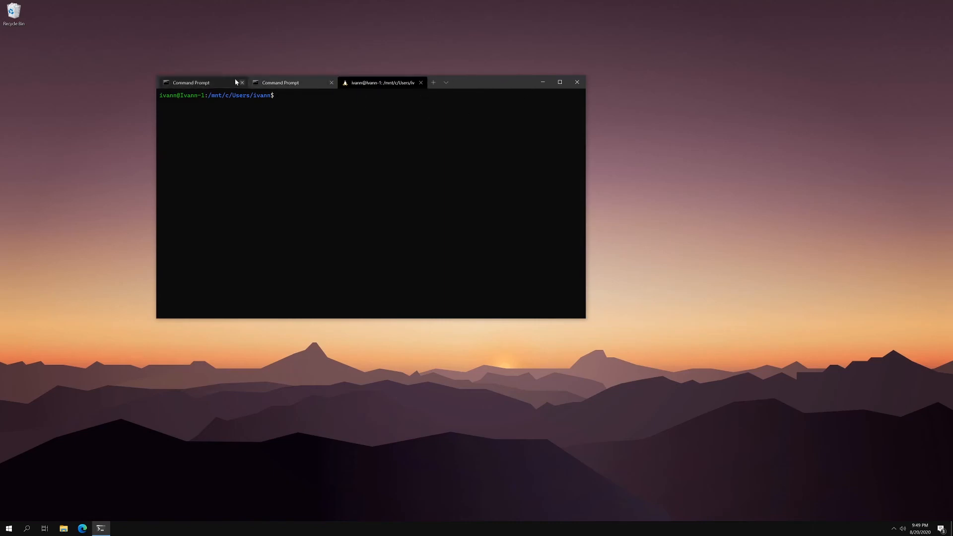
left_click(216, 84)
left_click(395, 83)
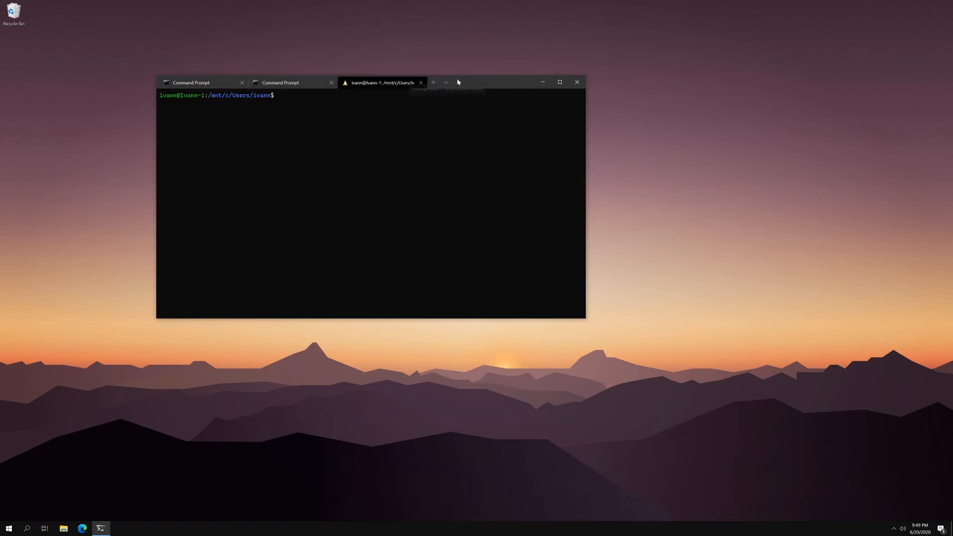
right_click(406, 83)
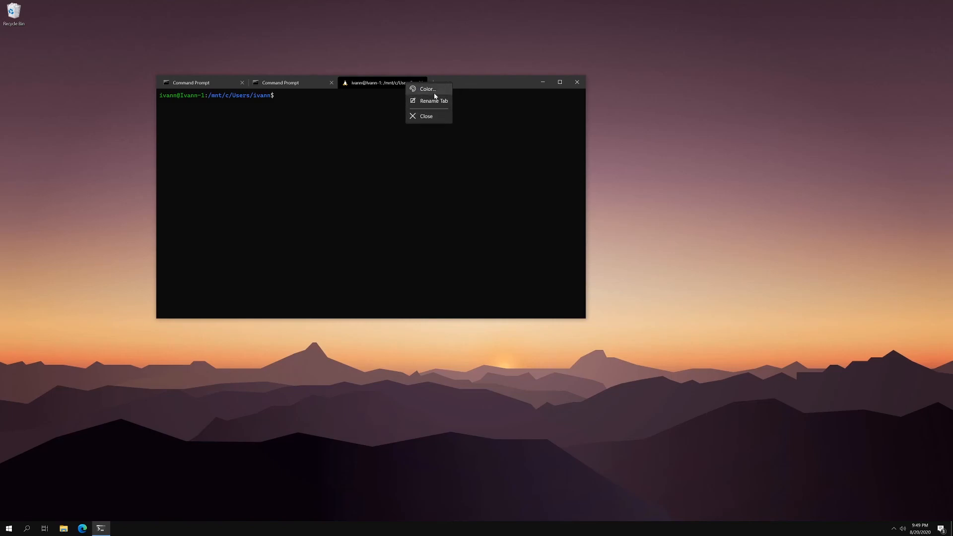
left_click(367, 87)
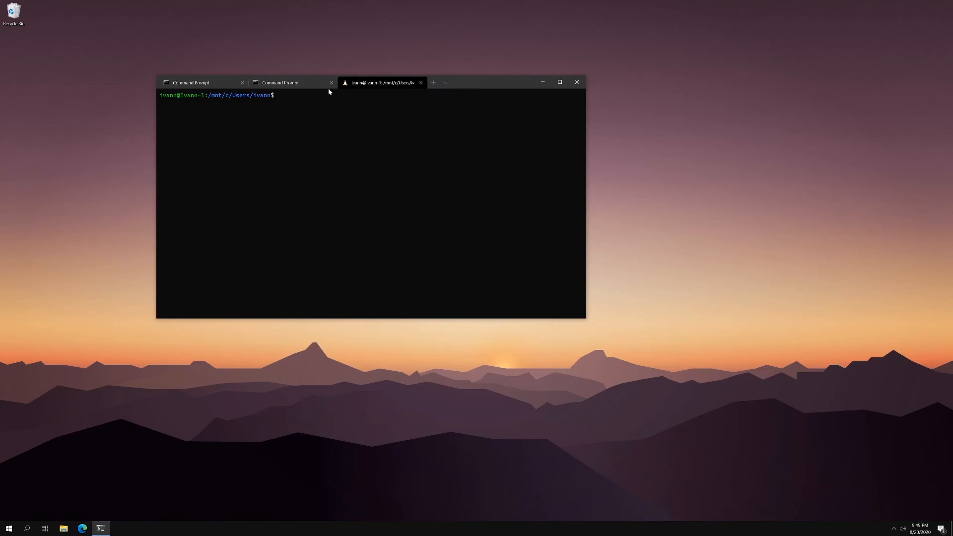
right_click(421, 82)
right_click(478, 85)
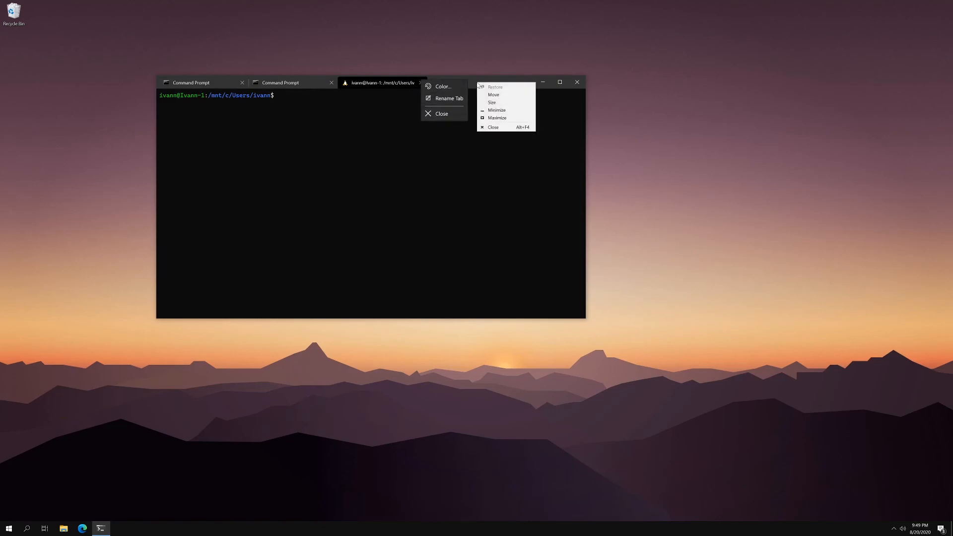
left_click(473, 82)
right_click(487, 79)
left_click(482, 82)
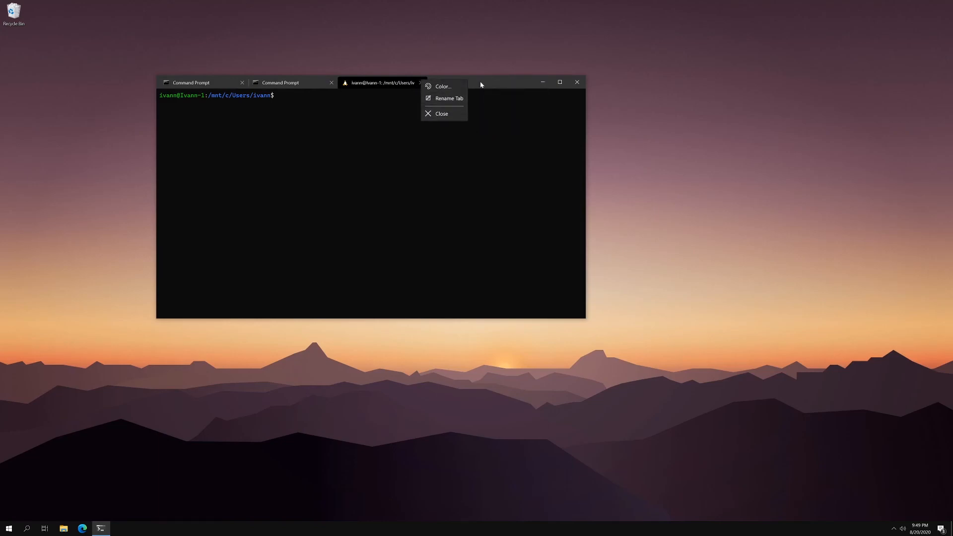
left_click(371, 103)
right_click(375, 83)
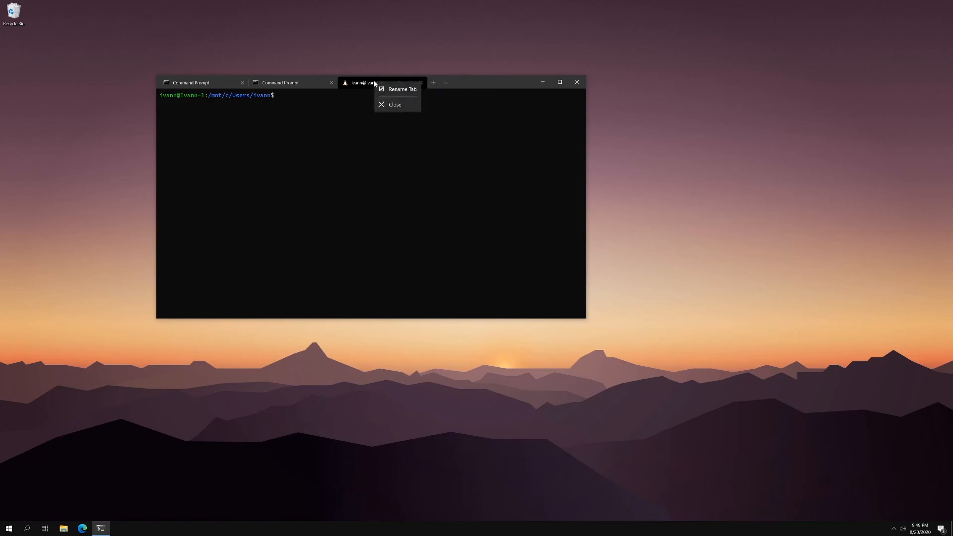
Step: Open the Windows Terminal settings file, settings.json, in Notepad++
left_click(446, 82)
left_click(445, 83)
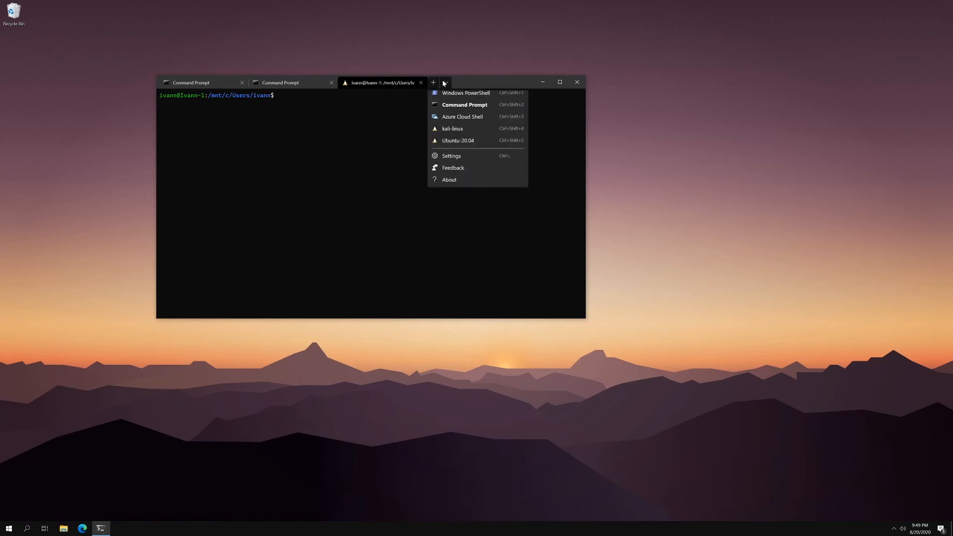
left_click(456, 162)
left_click_drag(369, 4, 468, 78)
double_click(468, 78)
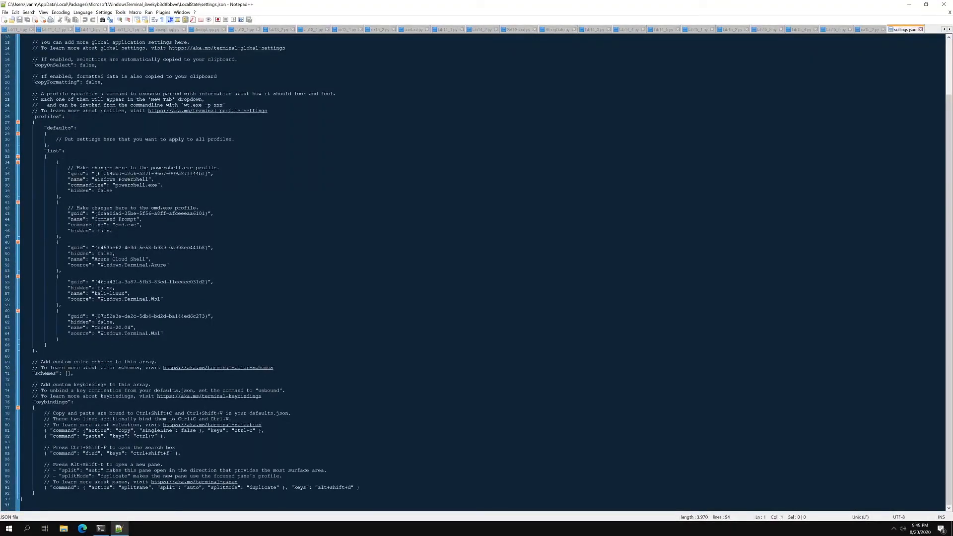
Step: Review the global options, shell profiles, color schemes and keybindings in settings.json, briefly switching to the terminal window and back
left_click(101, 529)
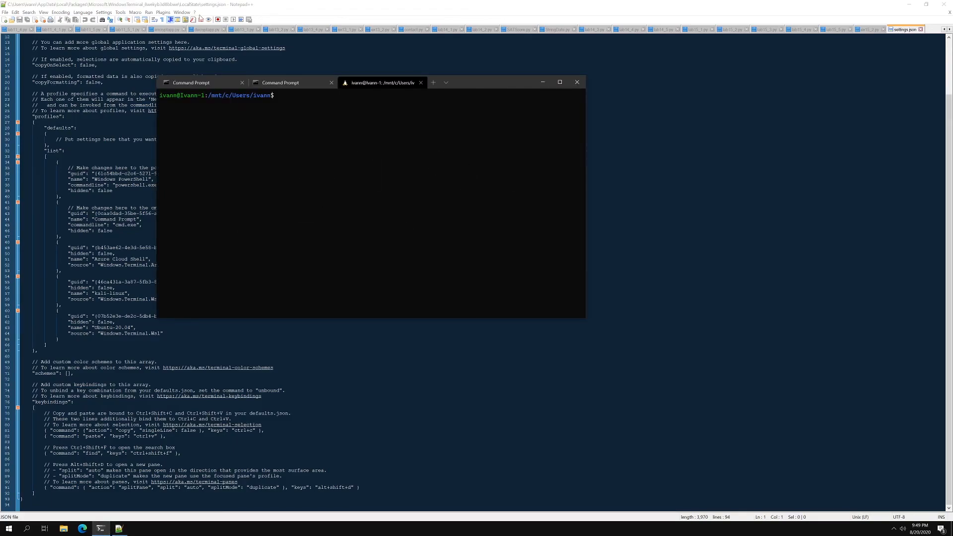
left_click(655, 259)
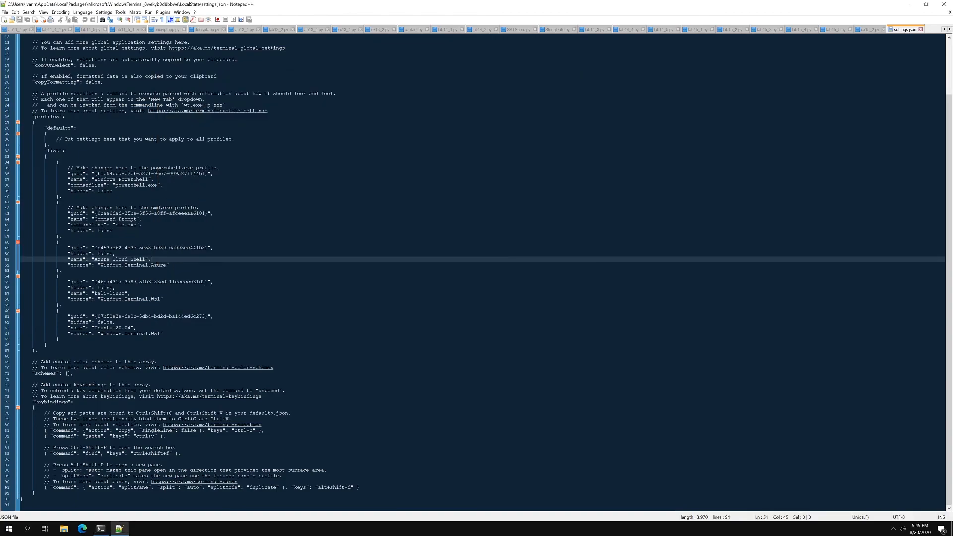
scroll(476, 268, "up", 4)
scroll(476, 268, "down", 4)
scroll(476, 268, "up", 3)
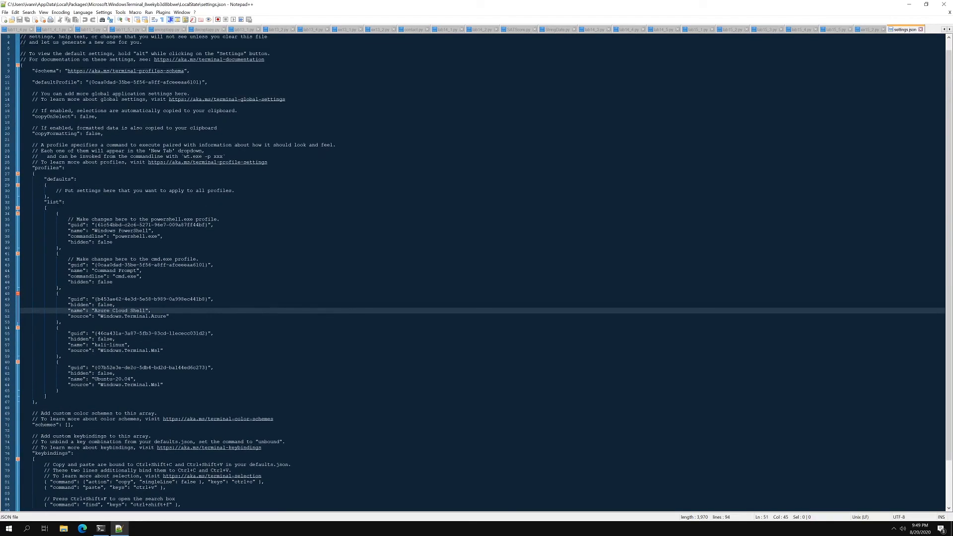
scroll(476, 268, "down", 3)
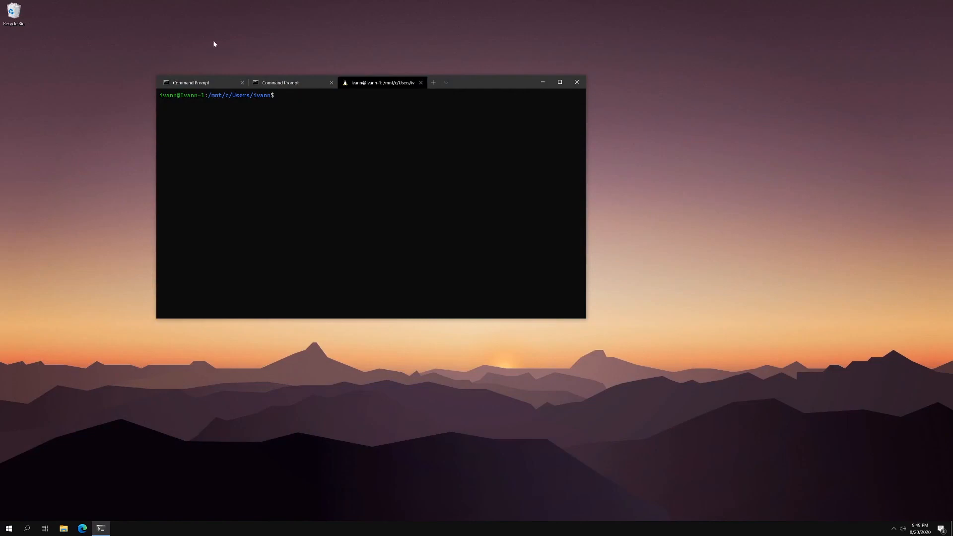
Step: Close the second Command Prompt tab, keeping the first Command Prompt tab and the Linux tab open
left_click(186, 84)
left_click(298, 83)
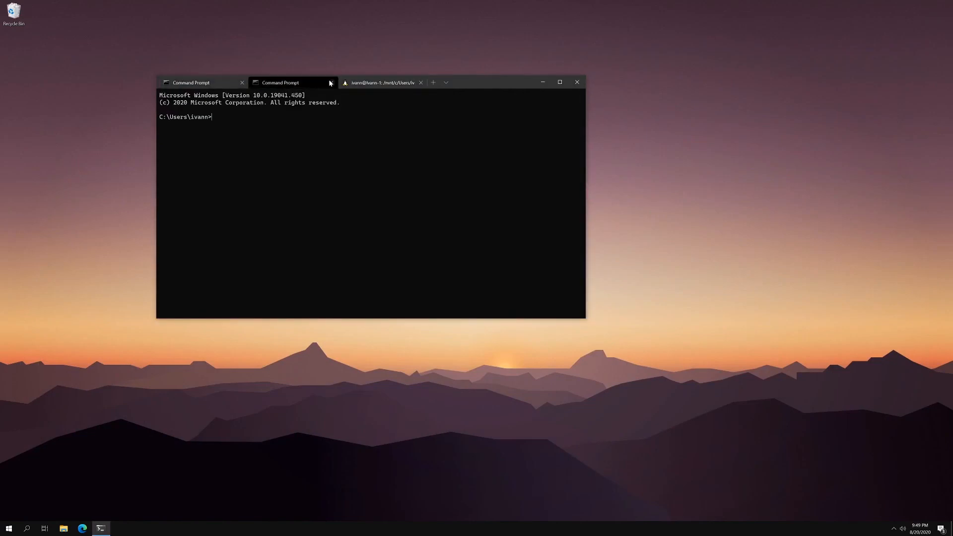
left_click(331, 83)
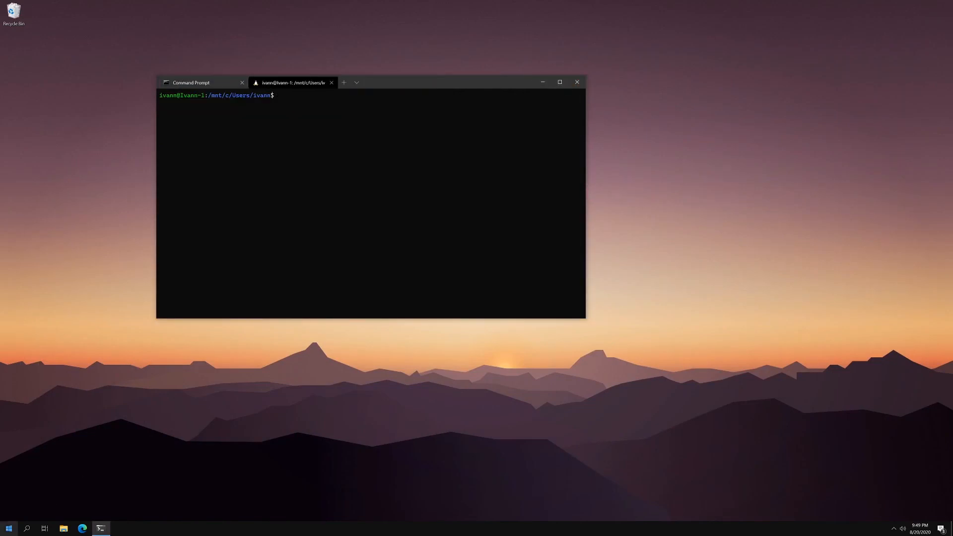
Step: Check the pinned tiles in Start, dismiss it and close the Windows Terminal window
left_click(9, 527)
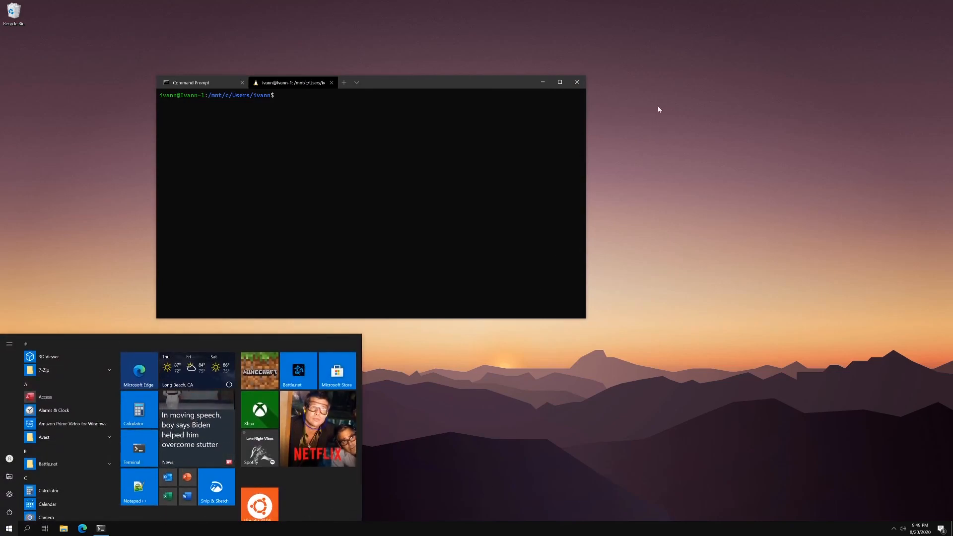
left_click(458, 141)
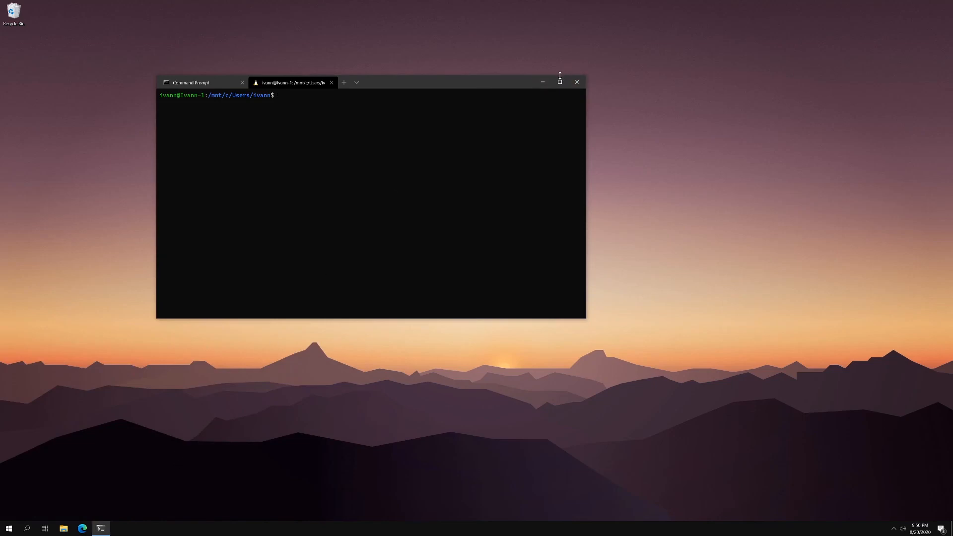
left_click(577, 82)
left_click(364, 216)
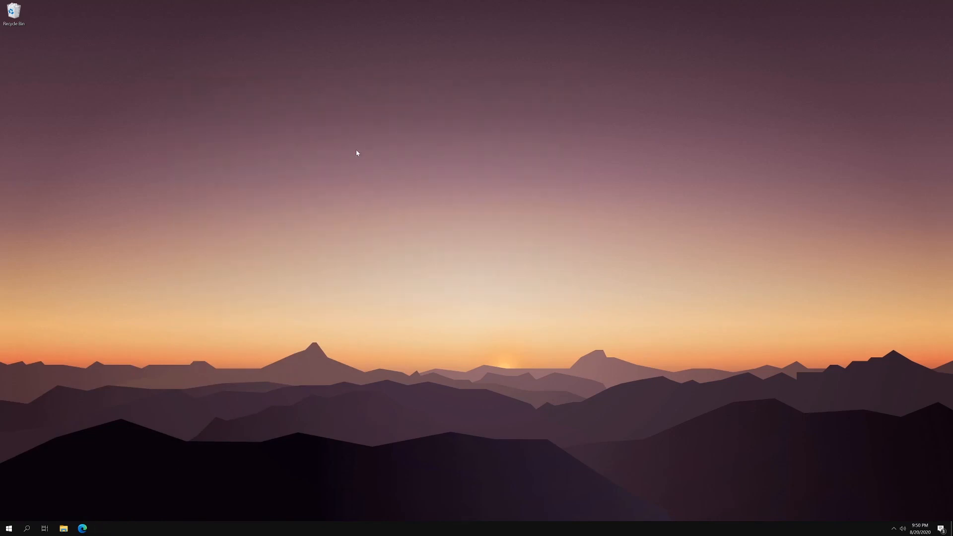